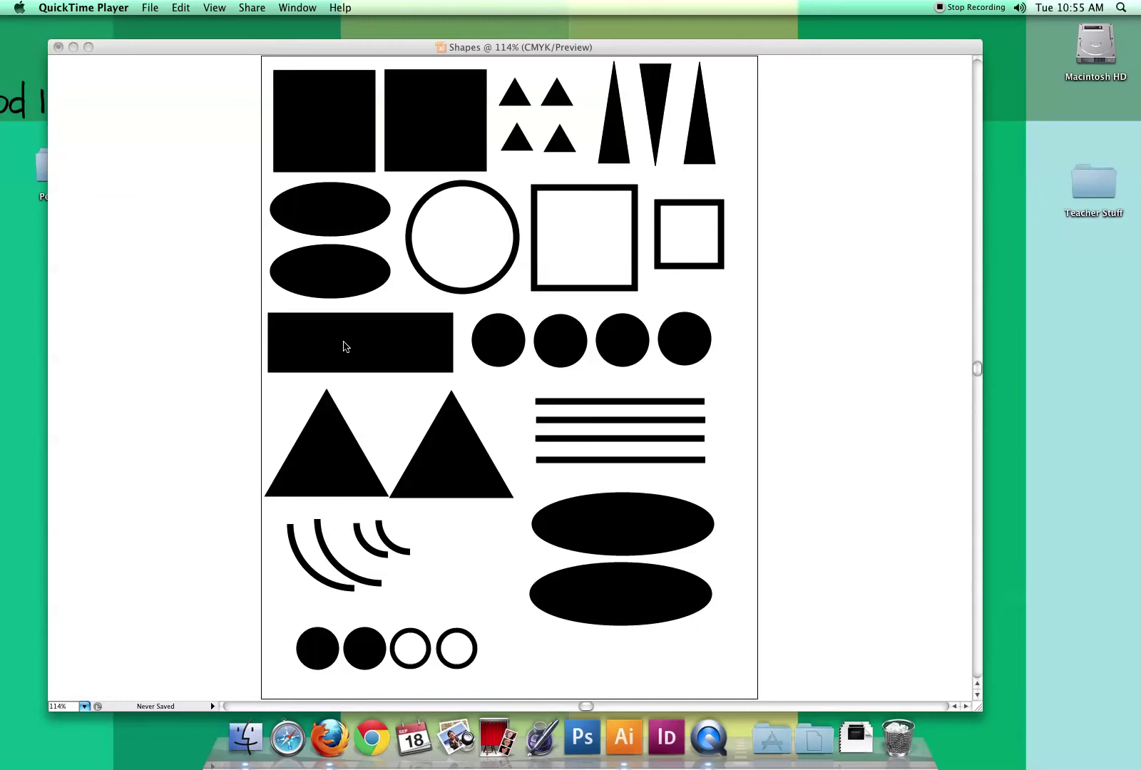
Step: In Illustrator, create a Letter-size document named FPSV and offset its window so part of the Shapes document stays visible
click(374, 50)
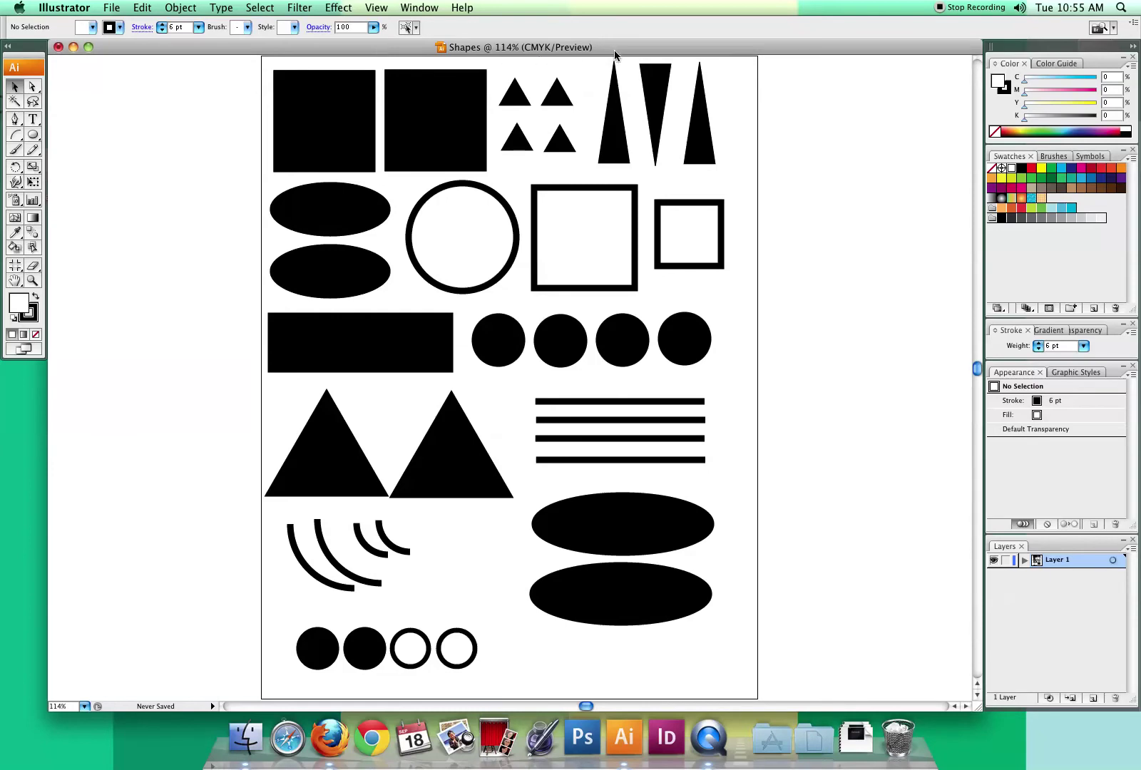
drag(621, 47, 444, 48)
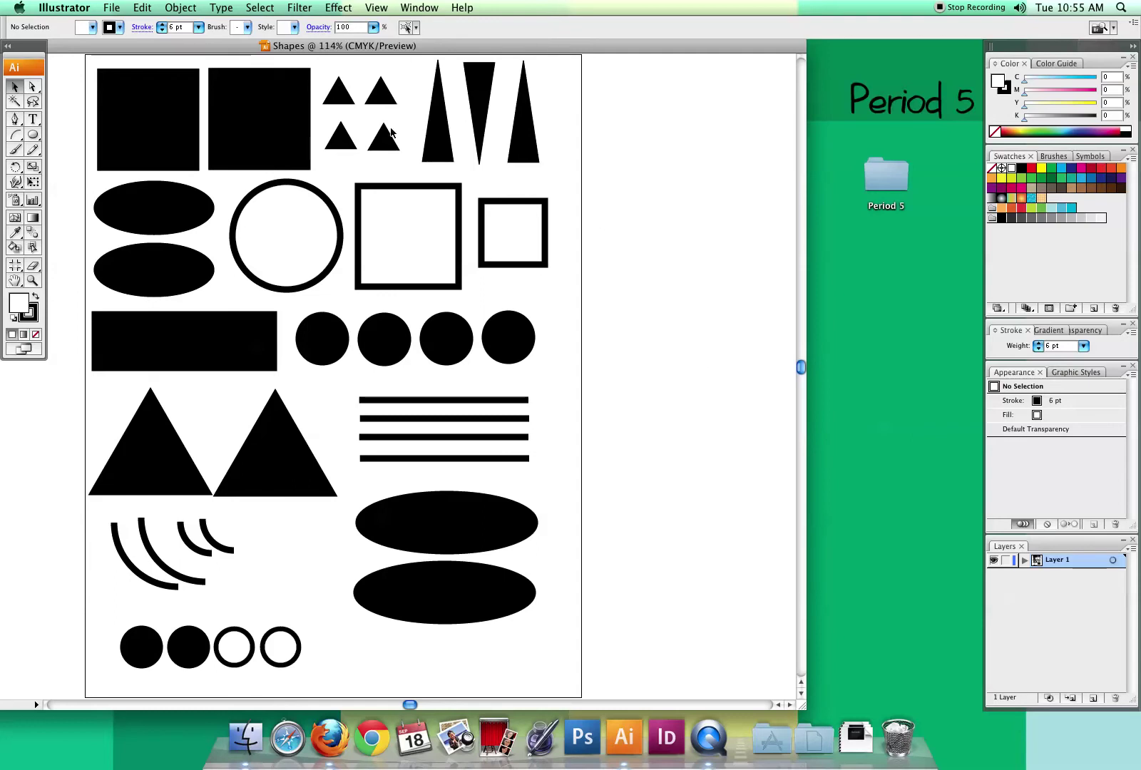
click(111, 8)
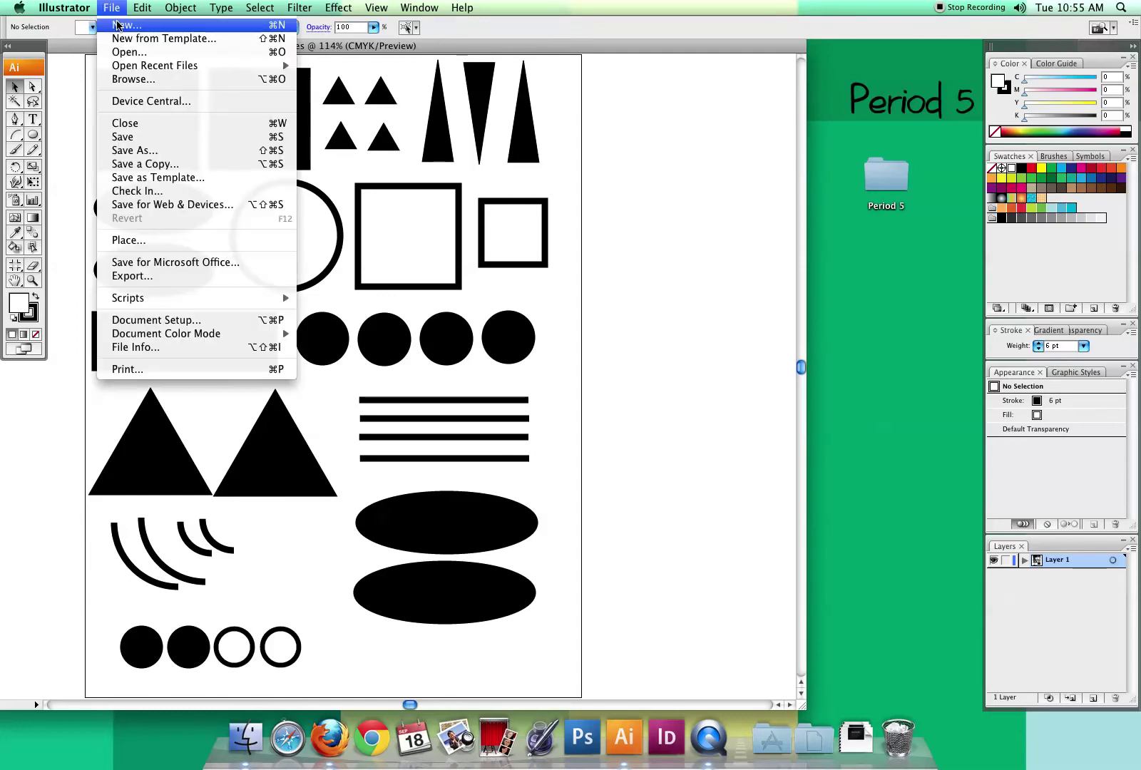
click(119, 26)
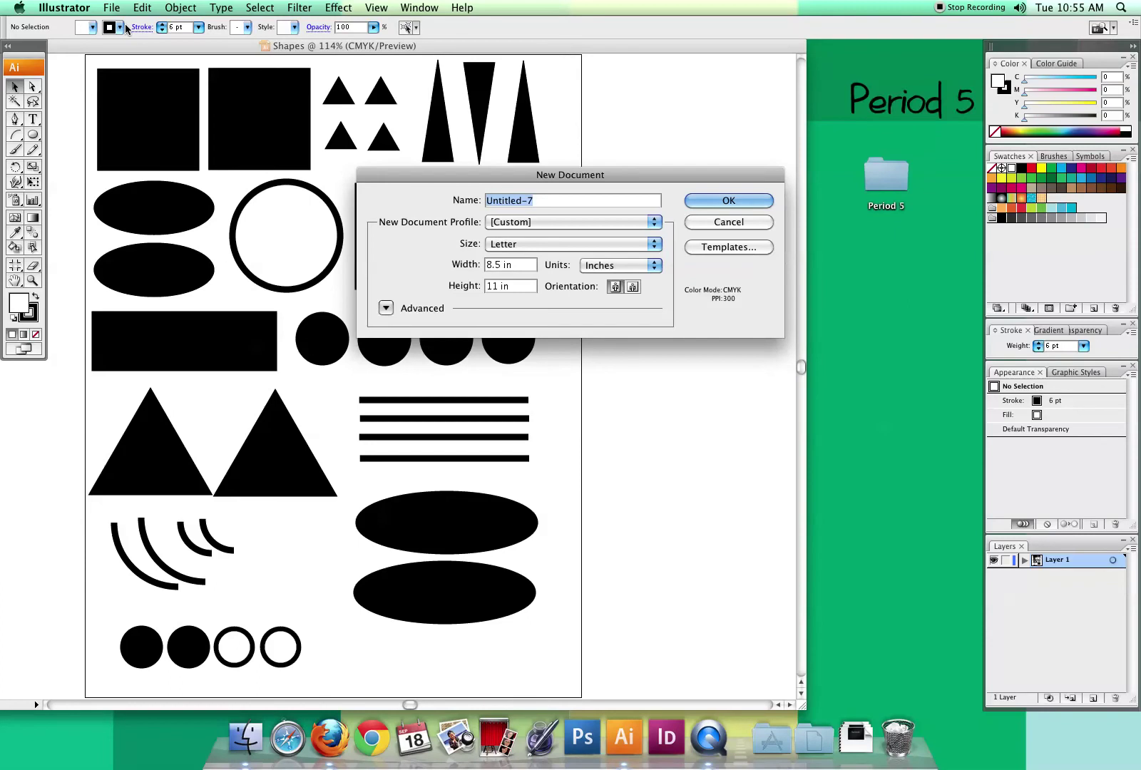
text(FPSV)
click(710, 200)
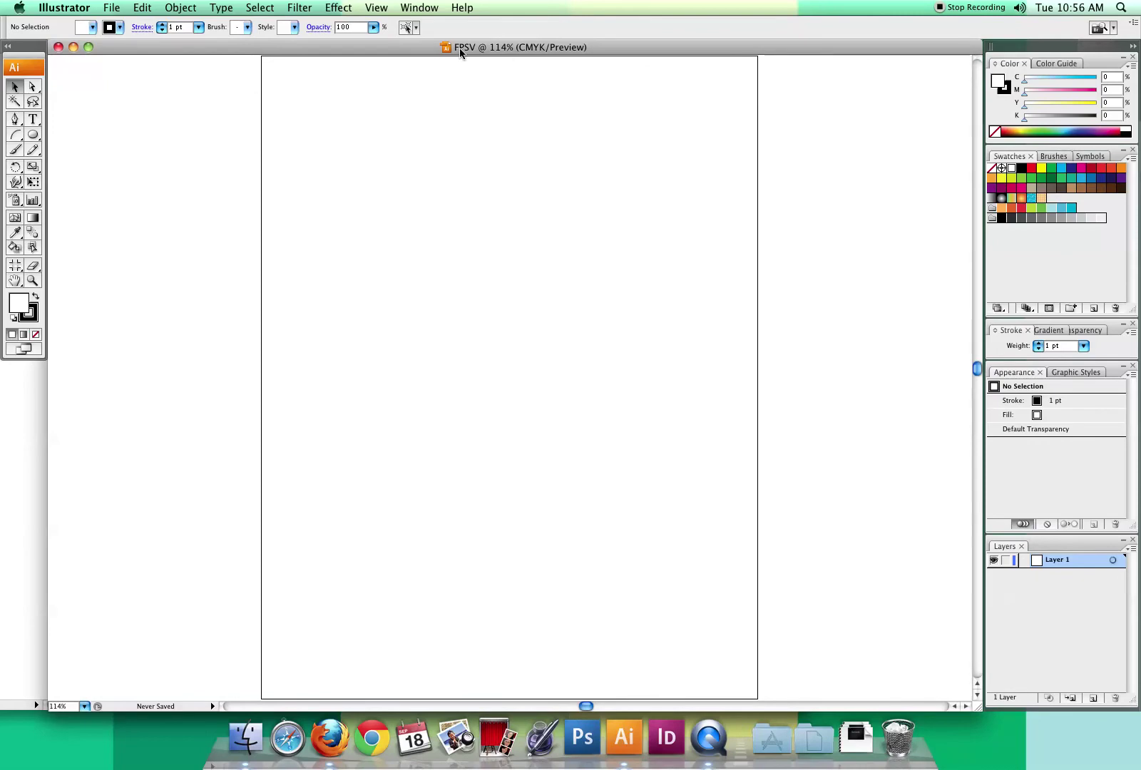
drag(420, 47, 542, 45)
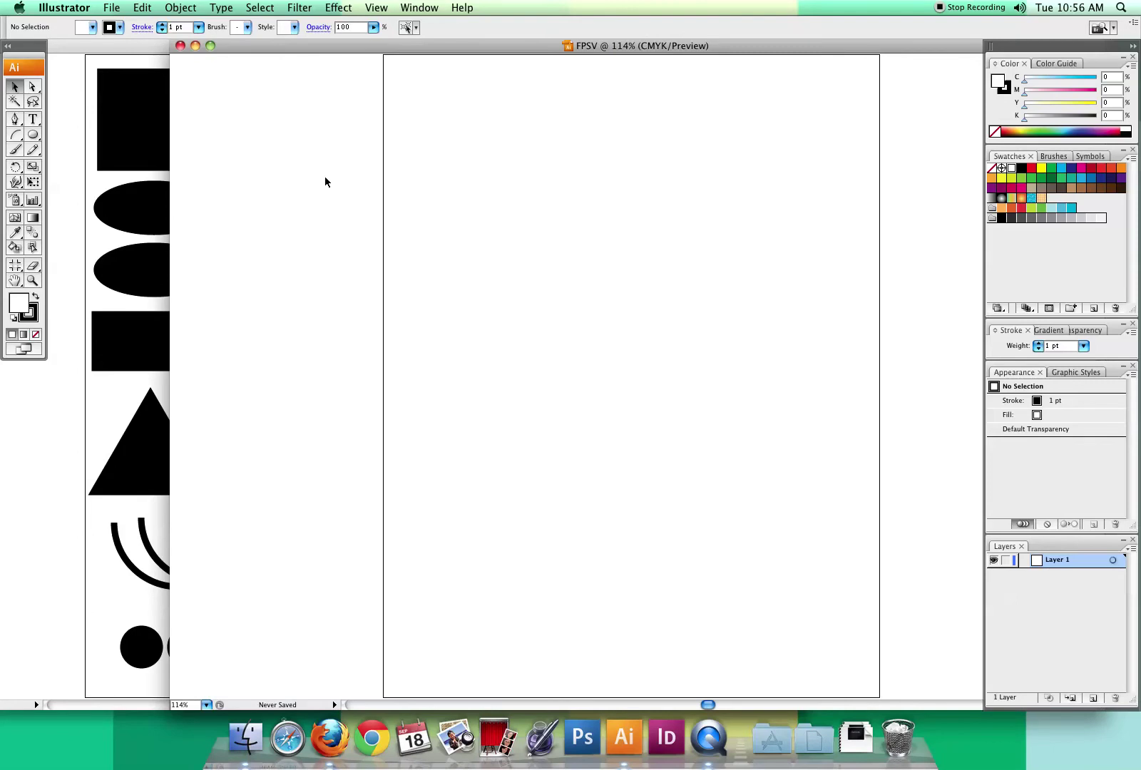
Step: Switch the display to Maximized Screen Mode and return to Standard Screen Mode
click(31, 351)
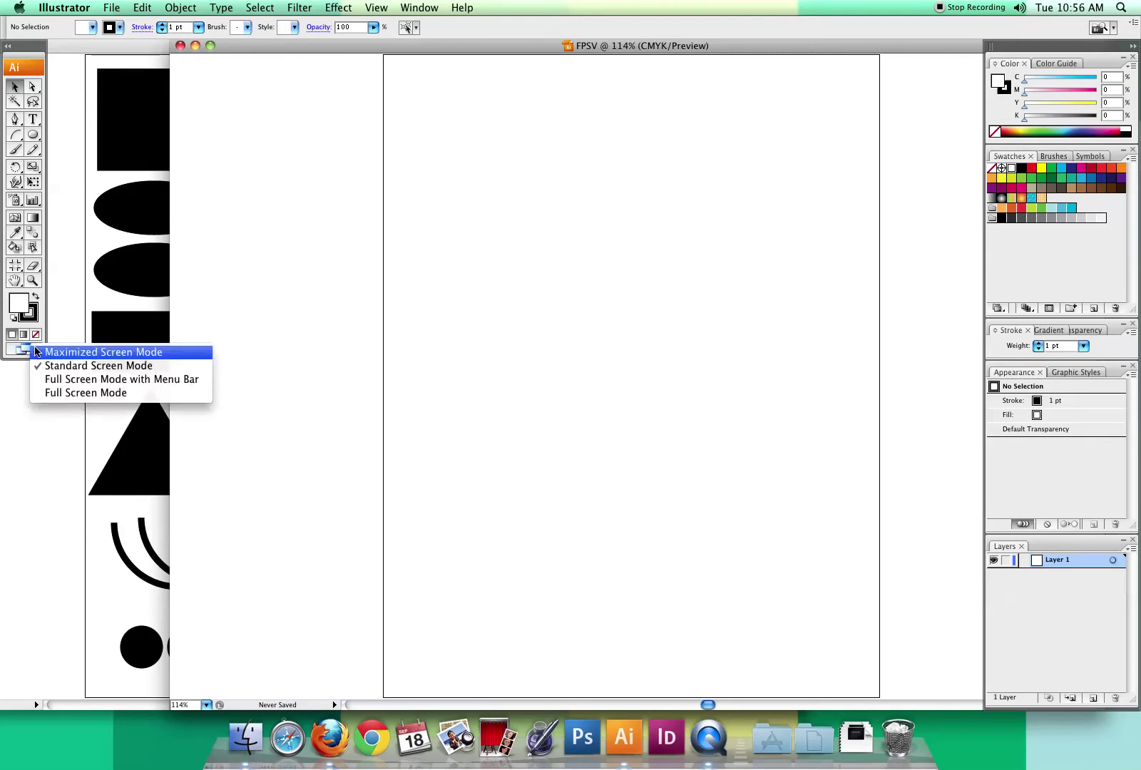
click(64, 352)
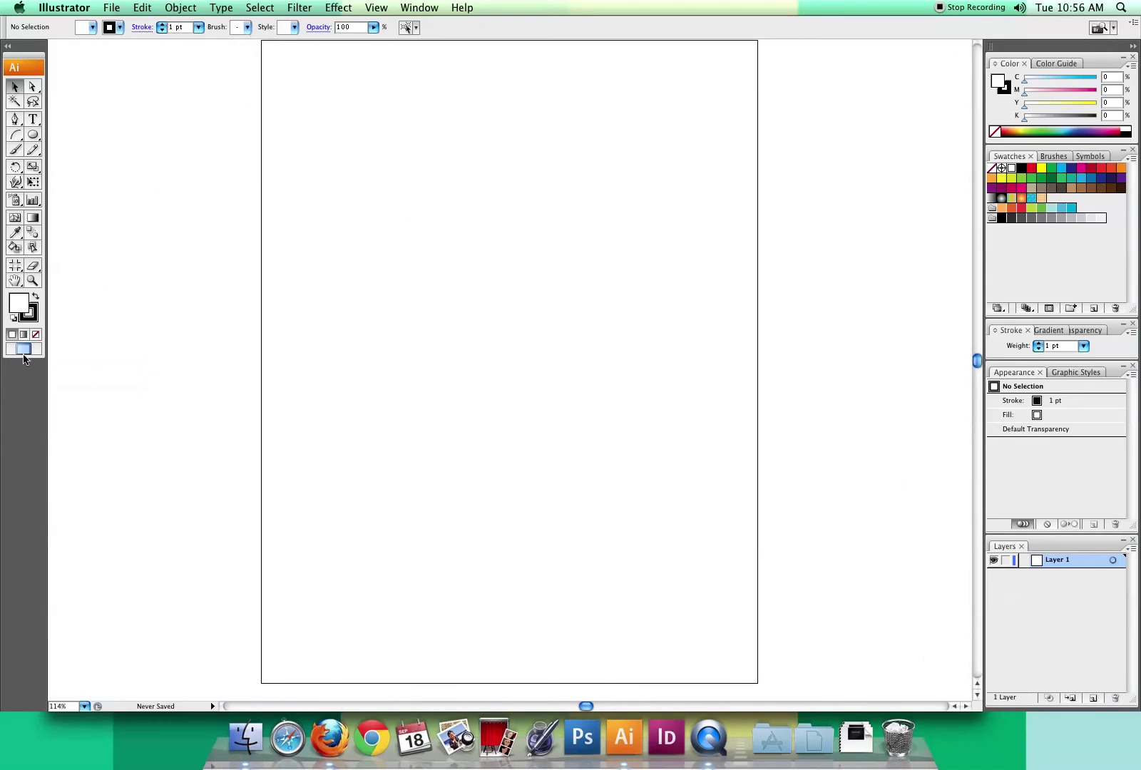
click(25, 351)
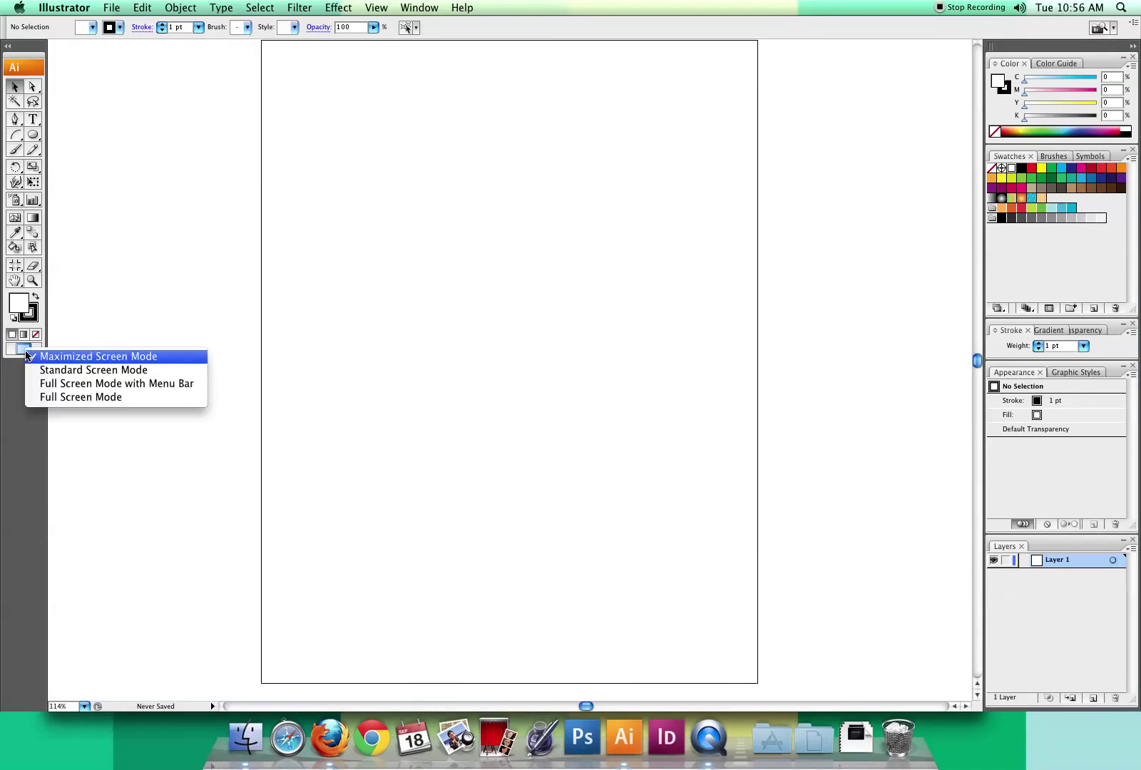
click(32, 370)
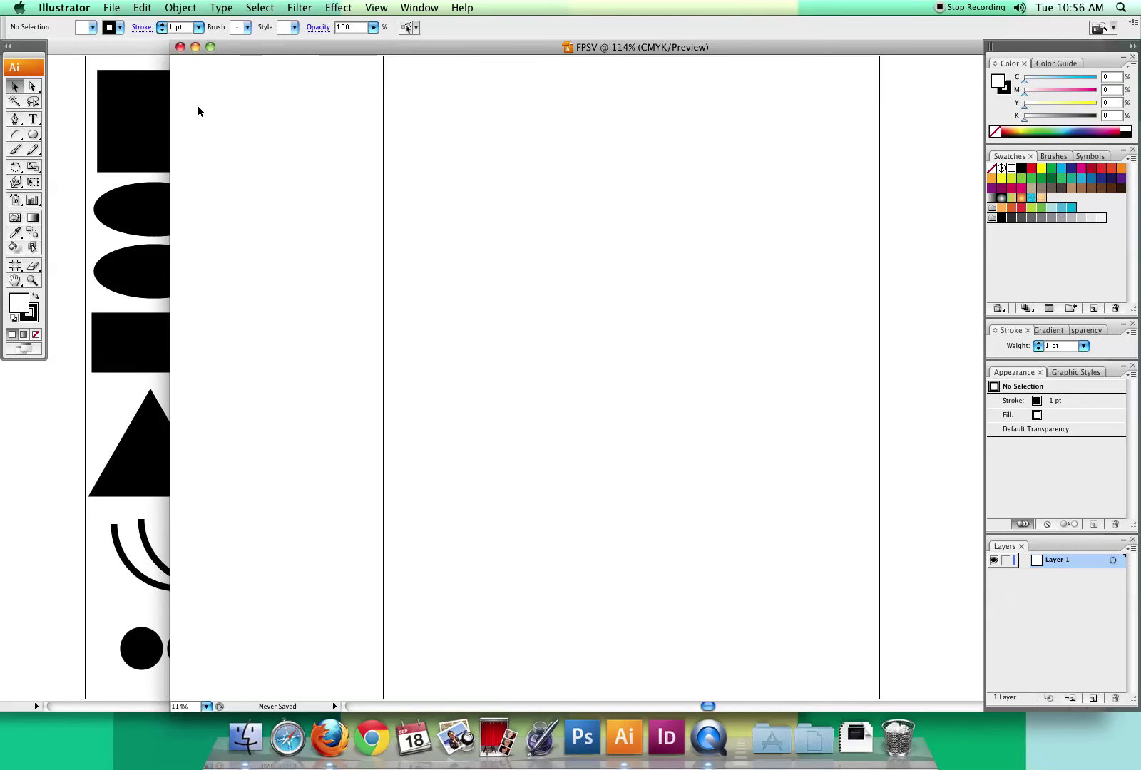
Step: Create a 3 in by 3 in square on the FPSV page with the Rectangle tool
click(33, 136)
drag(34, 141, 44, 141)
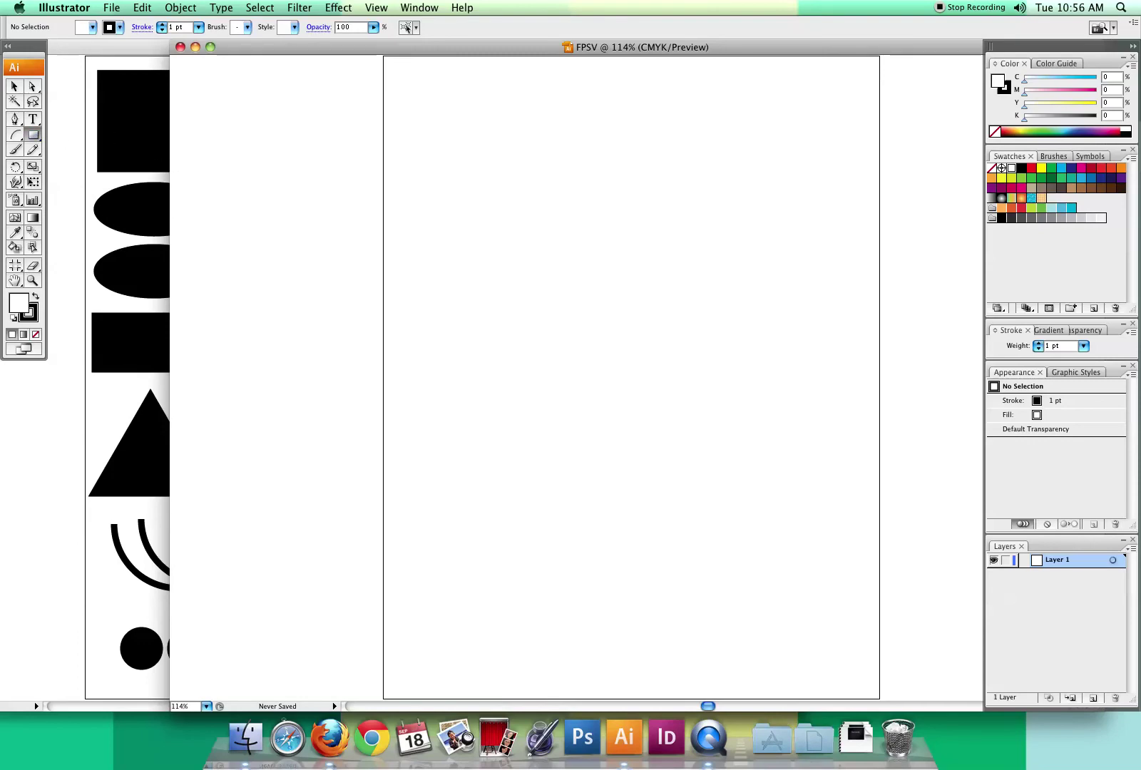
click(33, 135)
click(612, 149)
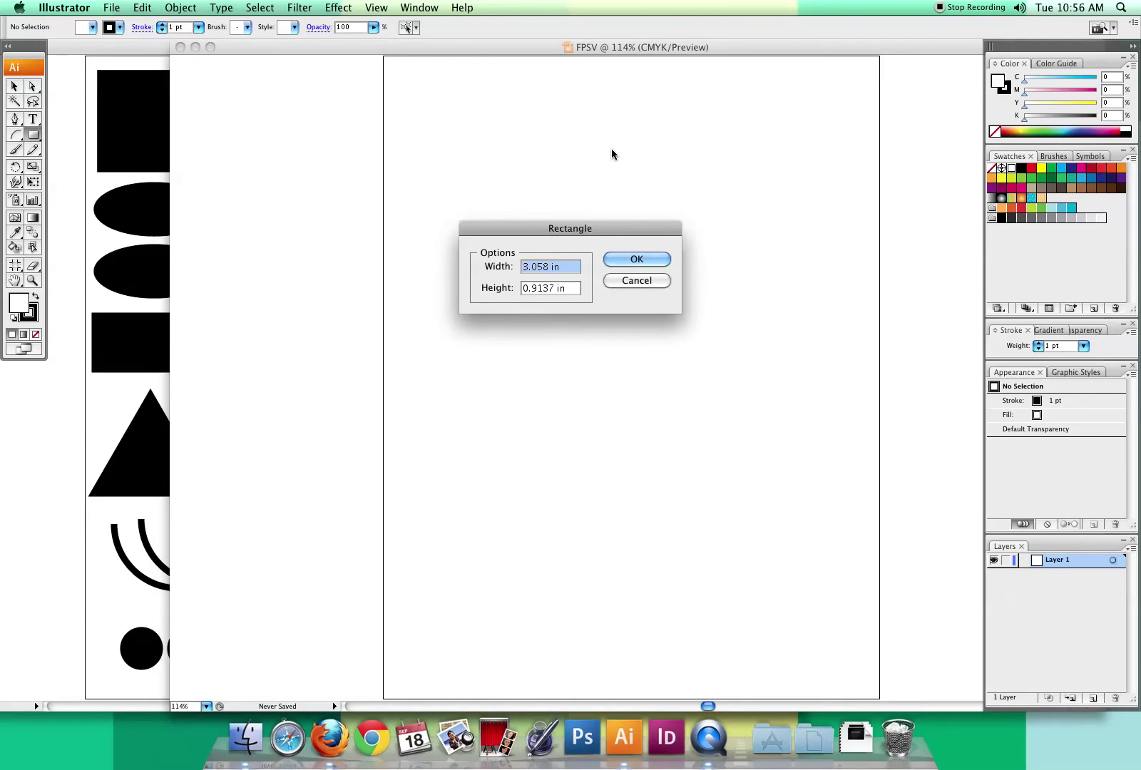
text(3)
key(Tab)
text(3)
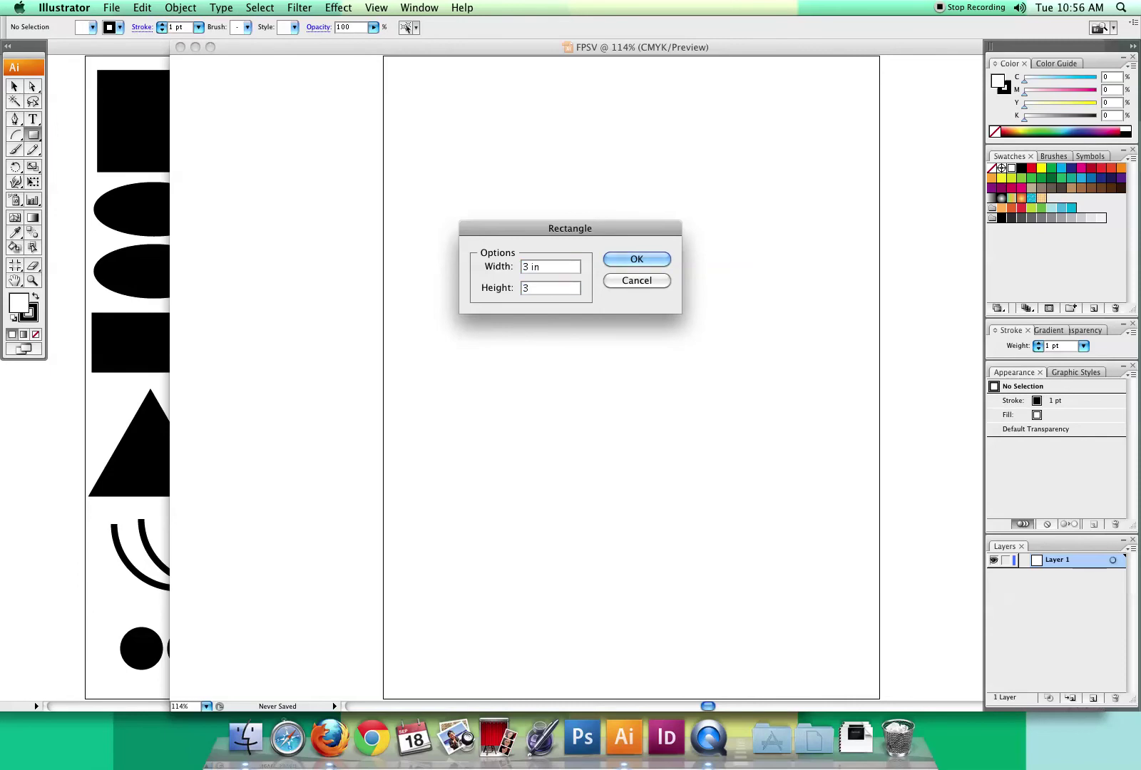
click(656, 259)
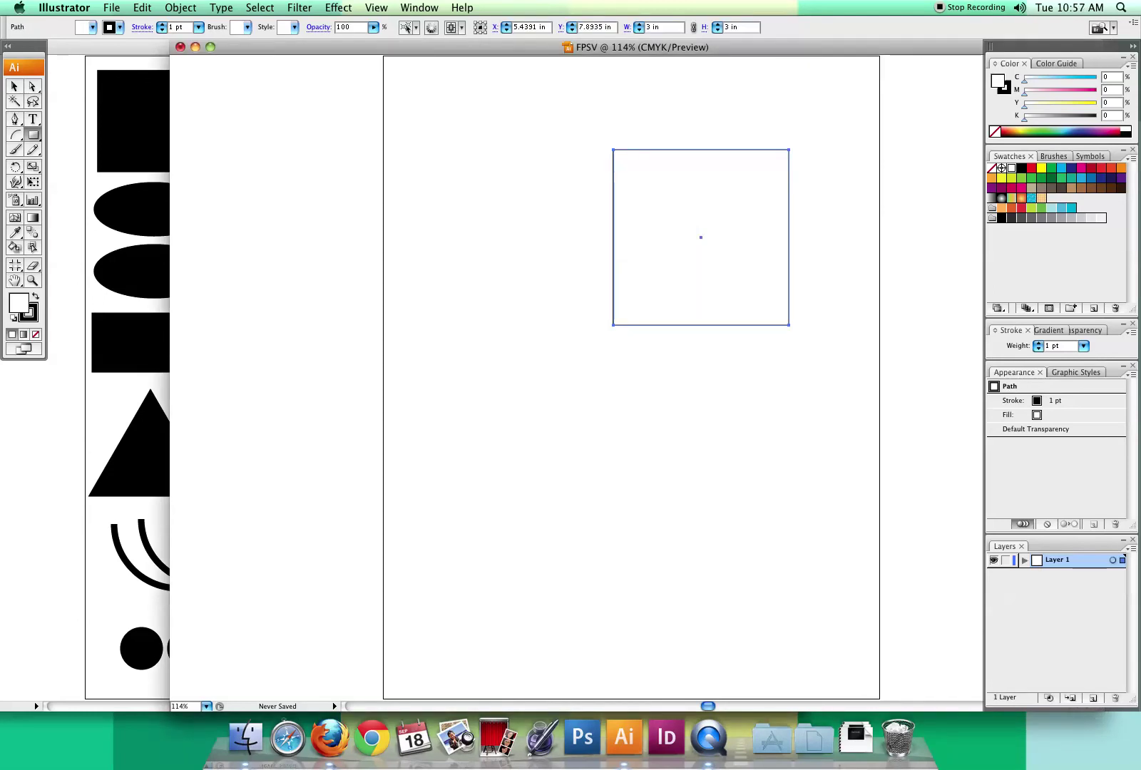
Step: Duplicate the square into six evenly spread squares, arranged in two columns and three rows on the page
click(14, 87)
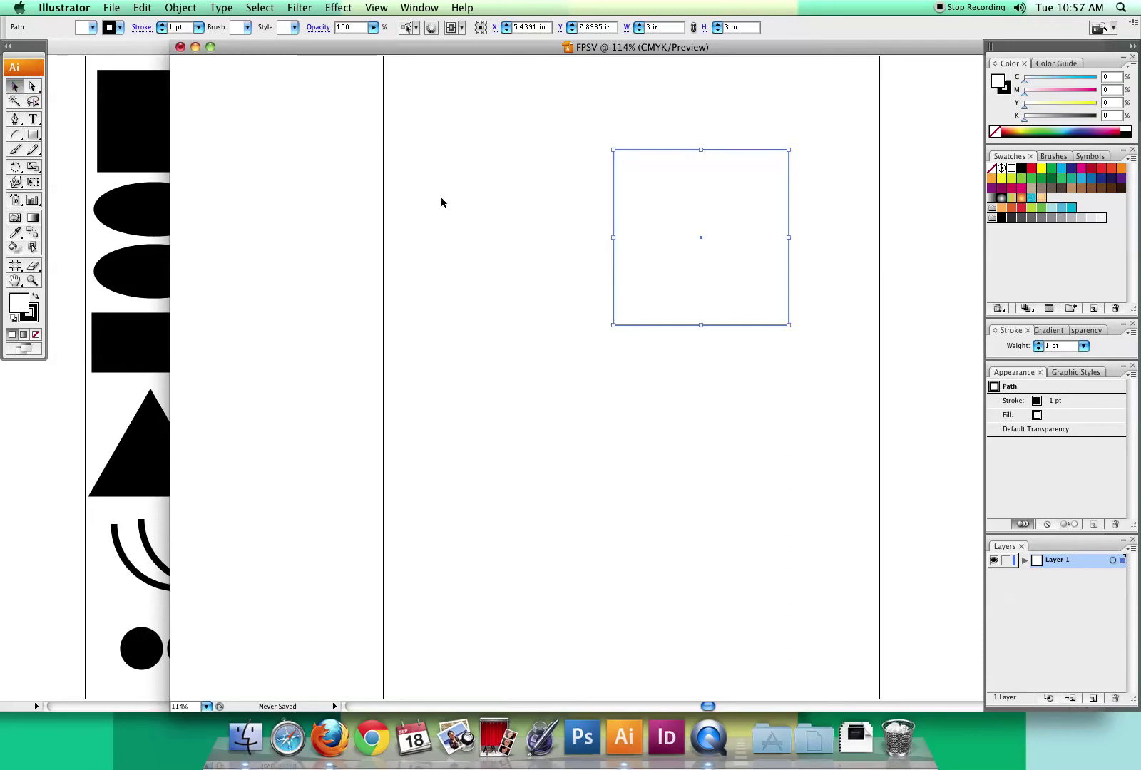
drag(656, 238, 702, 571)
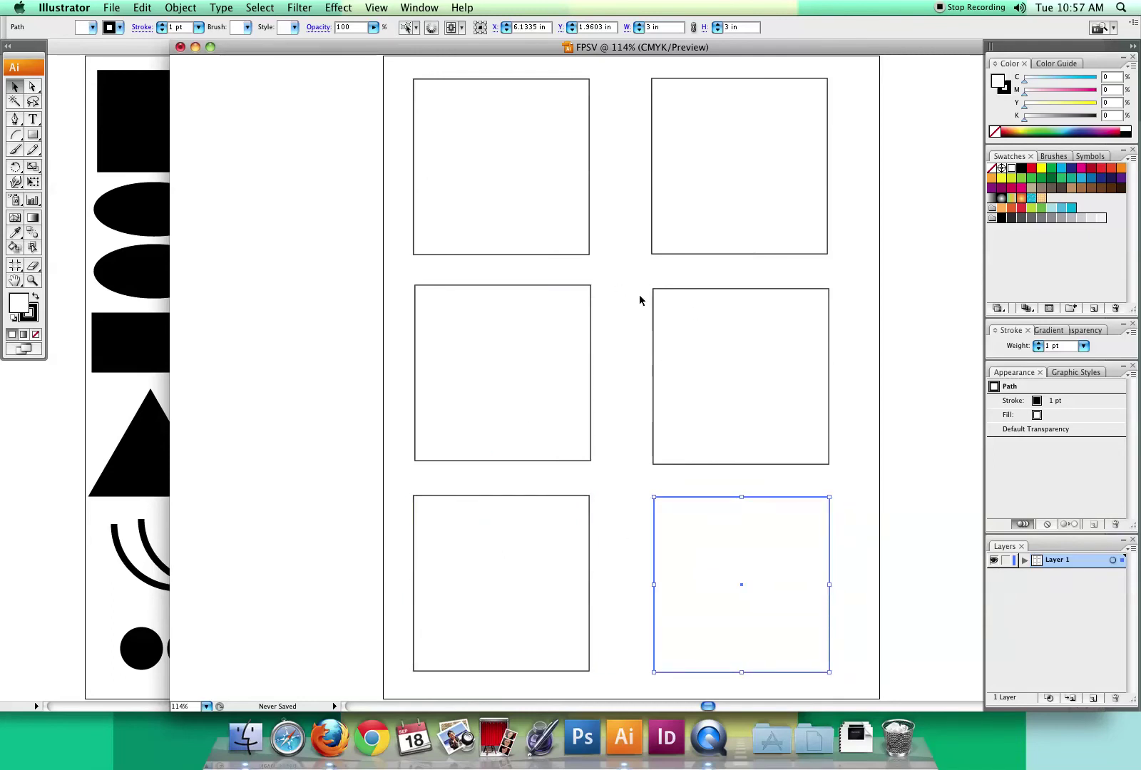
click(848, 269)
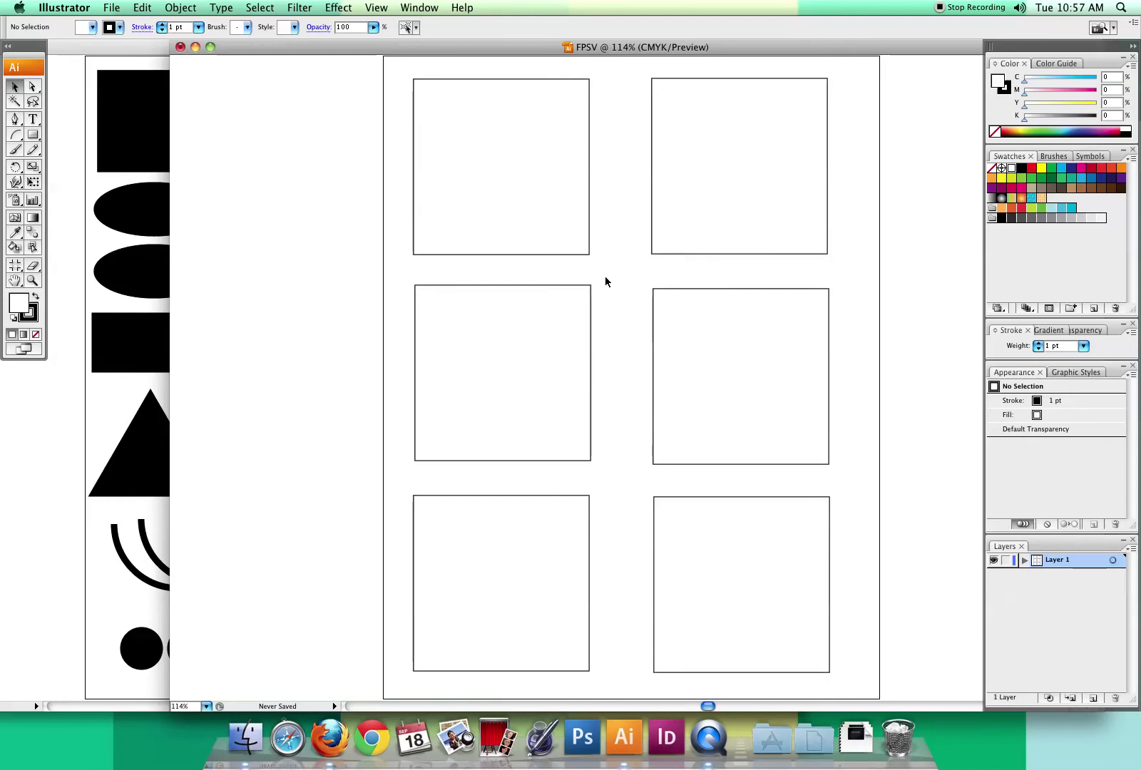
Step: Show the document grid and set the fill of all six squares to None
click(381, 9)
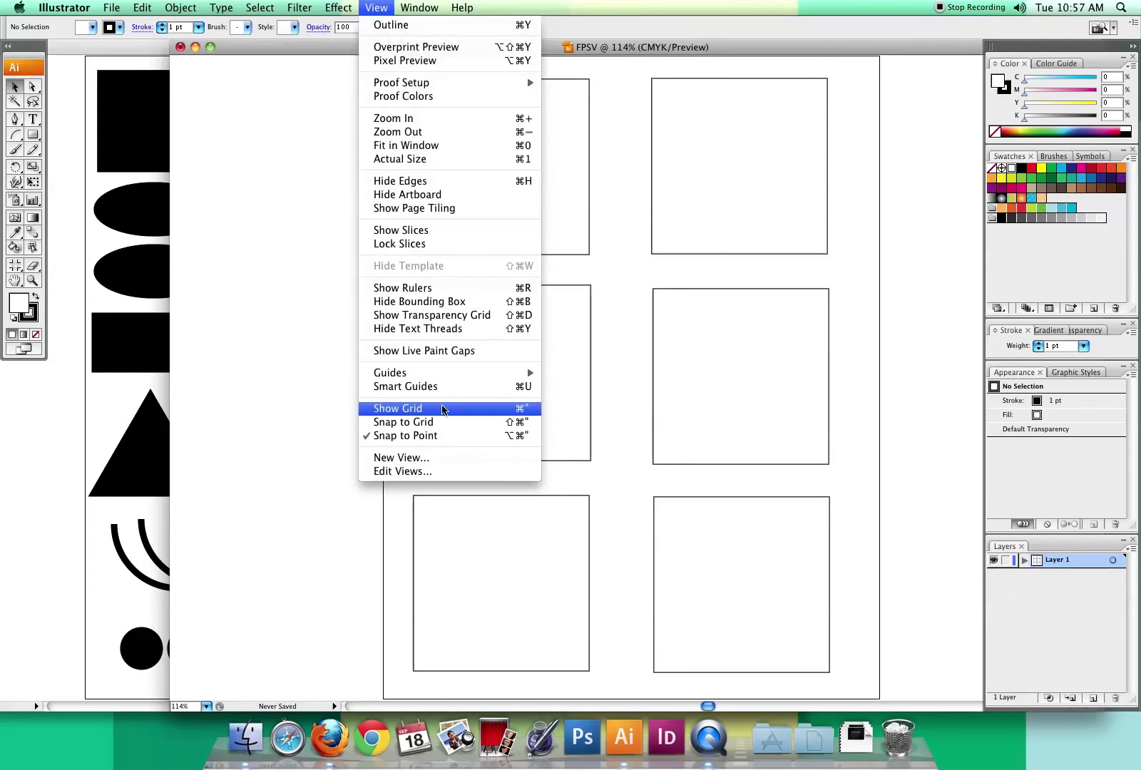
click(442, 409)
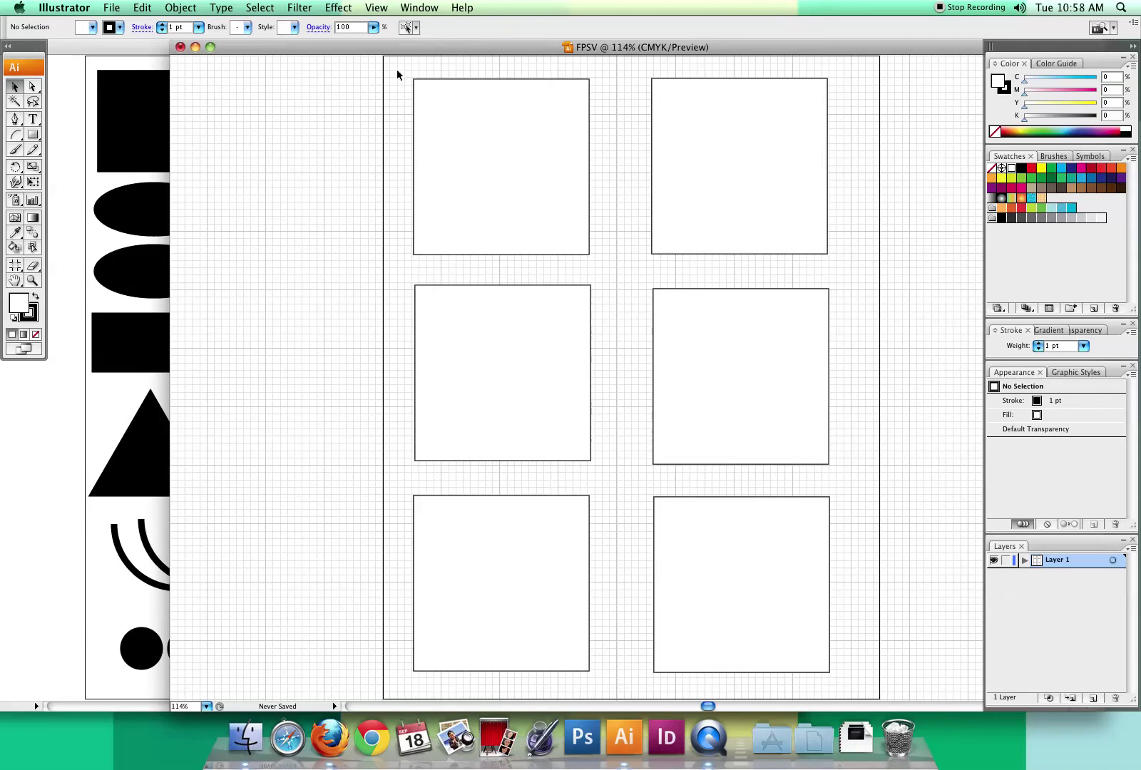
drag(393, 69, 720, 613)
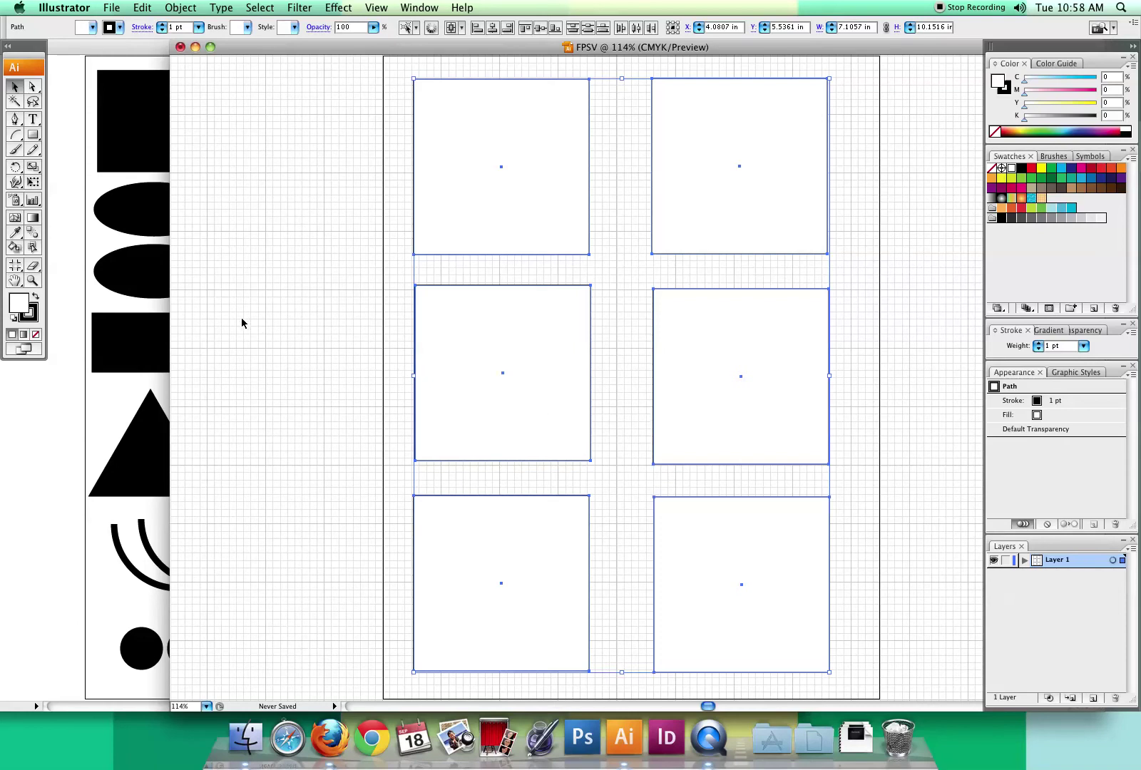
click(35, 336)
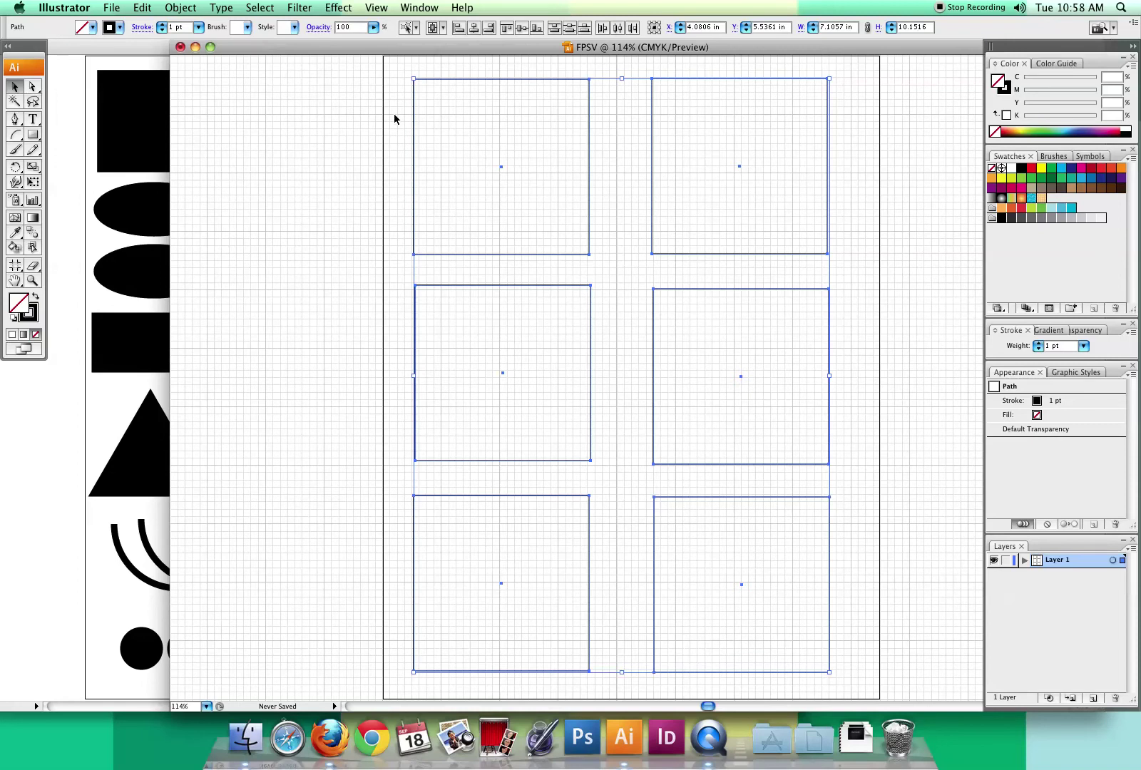
Step: Lock the six selected squares and unlock them all
click(180, 8)
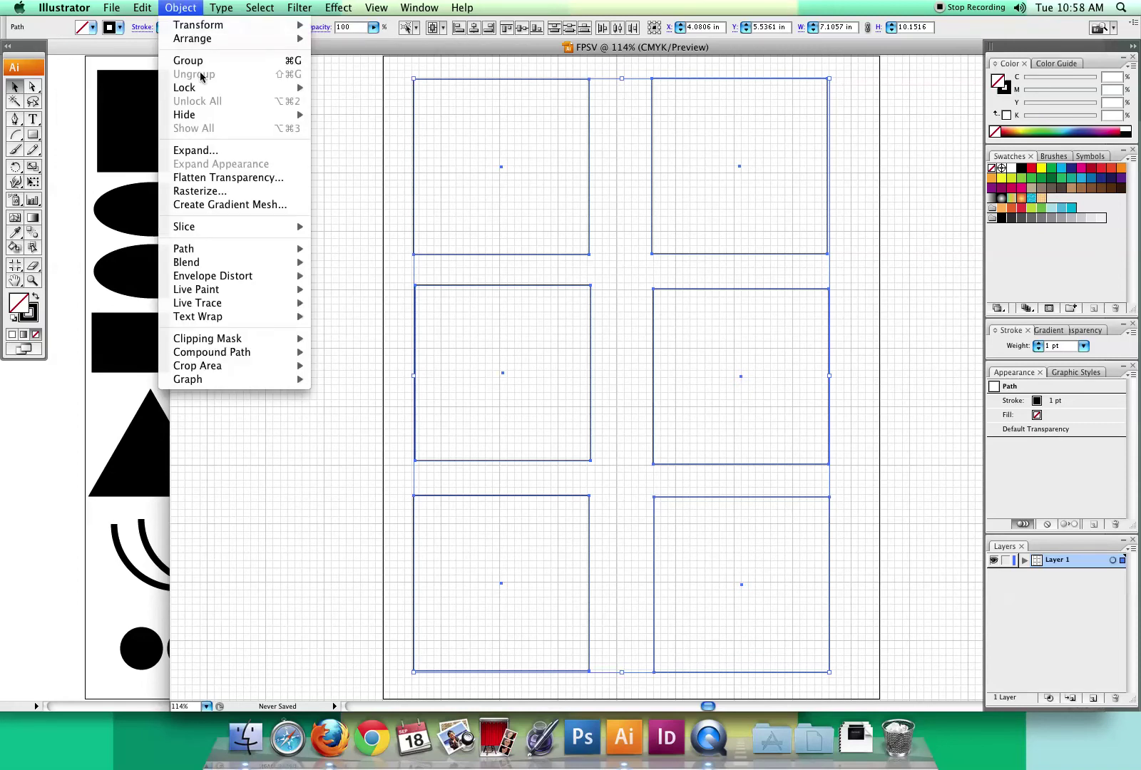
mouse_move(205, 87)
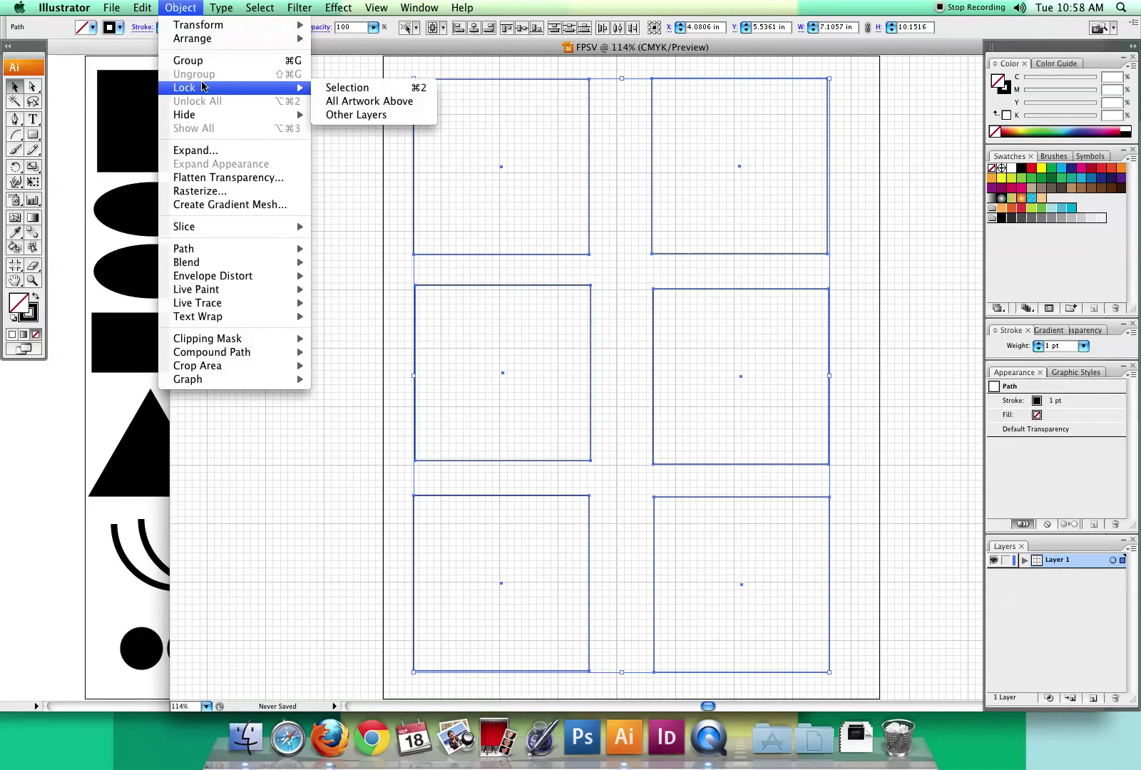
click(353, 91)
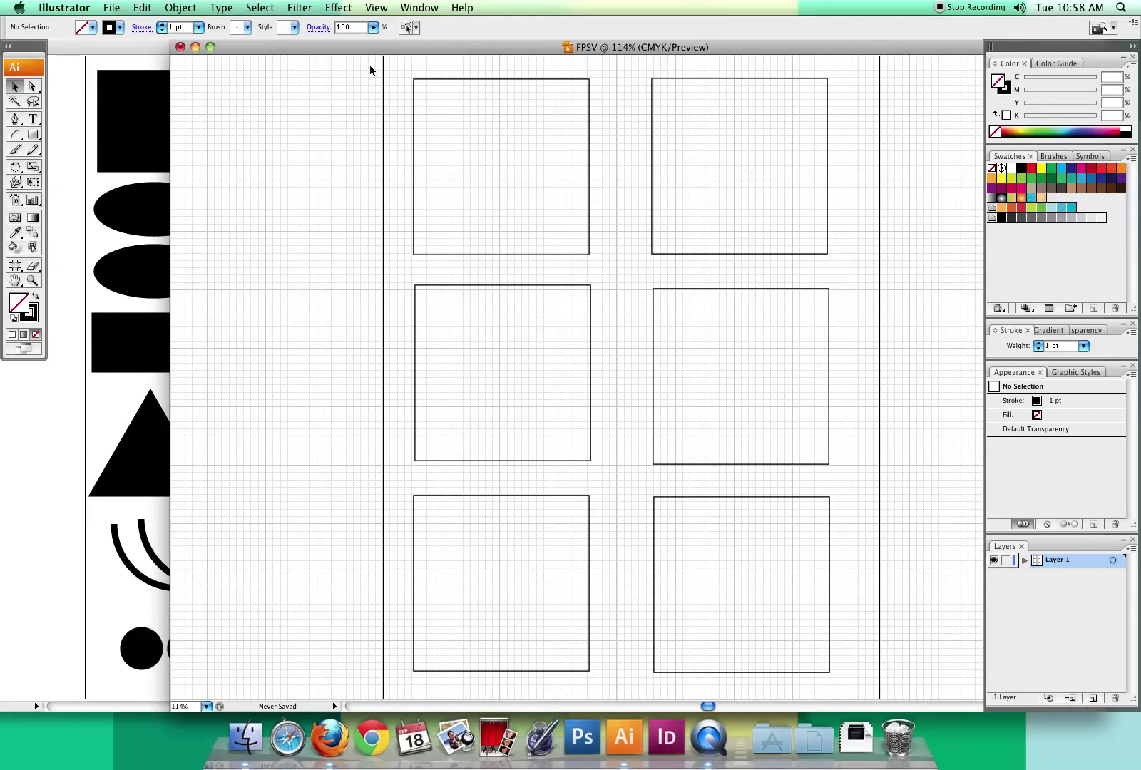
click(214, 100)
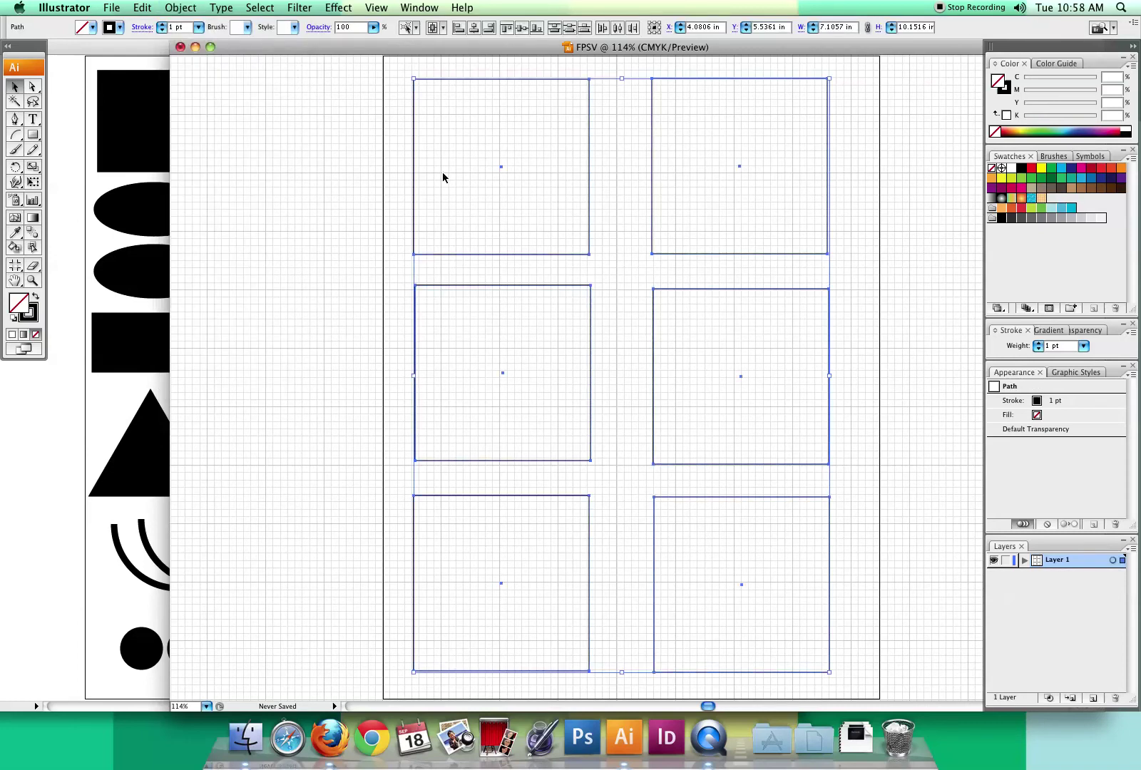
Step: Lock all six squares in place as fixed frames
click(184, 8)
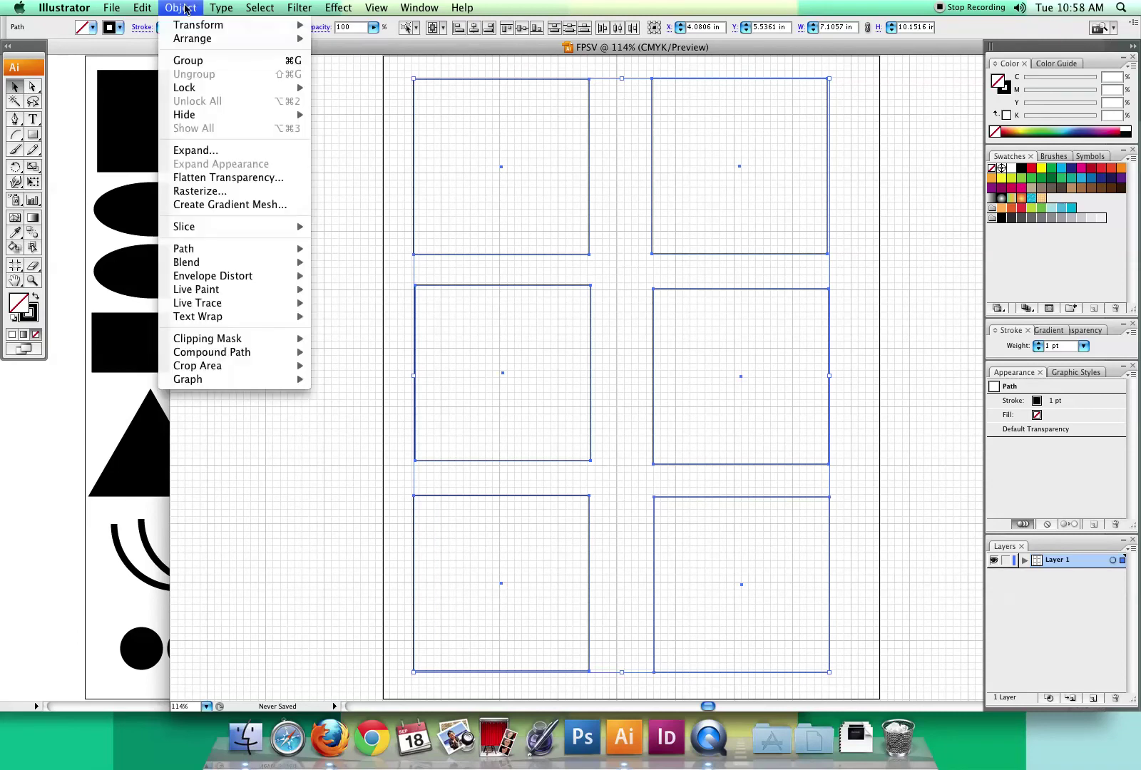
mouse_move(212, 89)
click(349, 87)
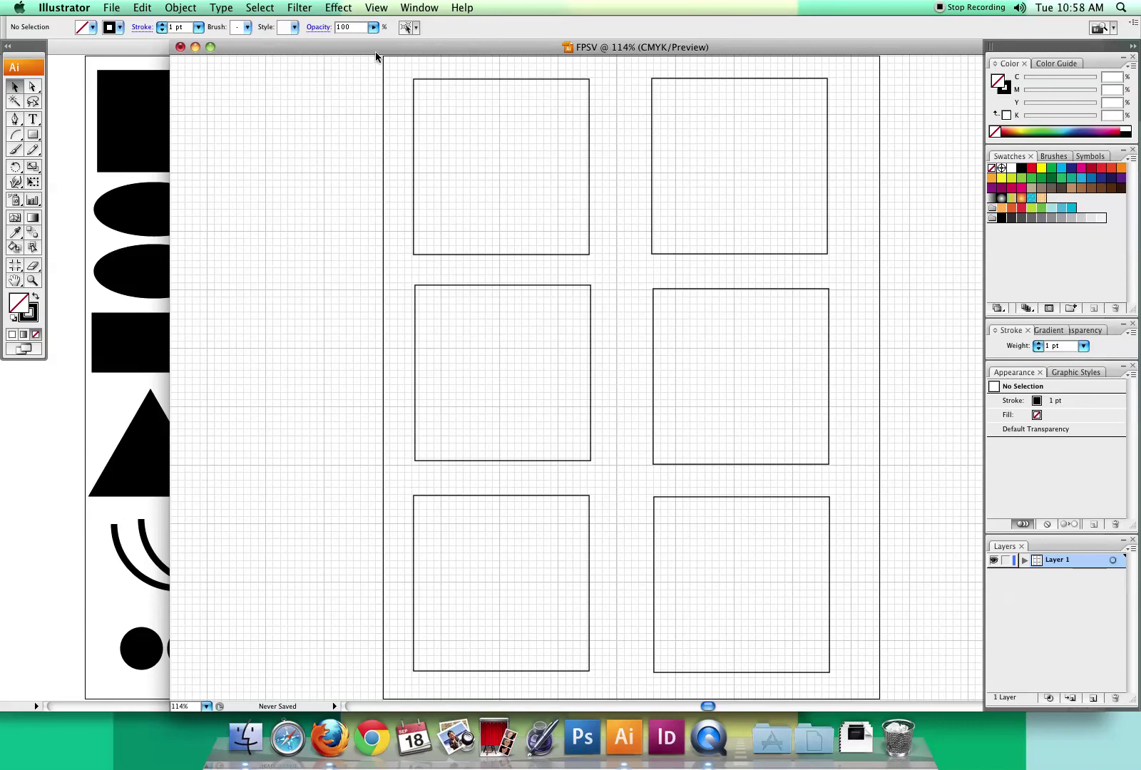
Step: Arrange the Shapes and FPSV windows side by side so the line shapes and the top-left frame are both accessible
drag(361, 49, 538, 62)
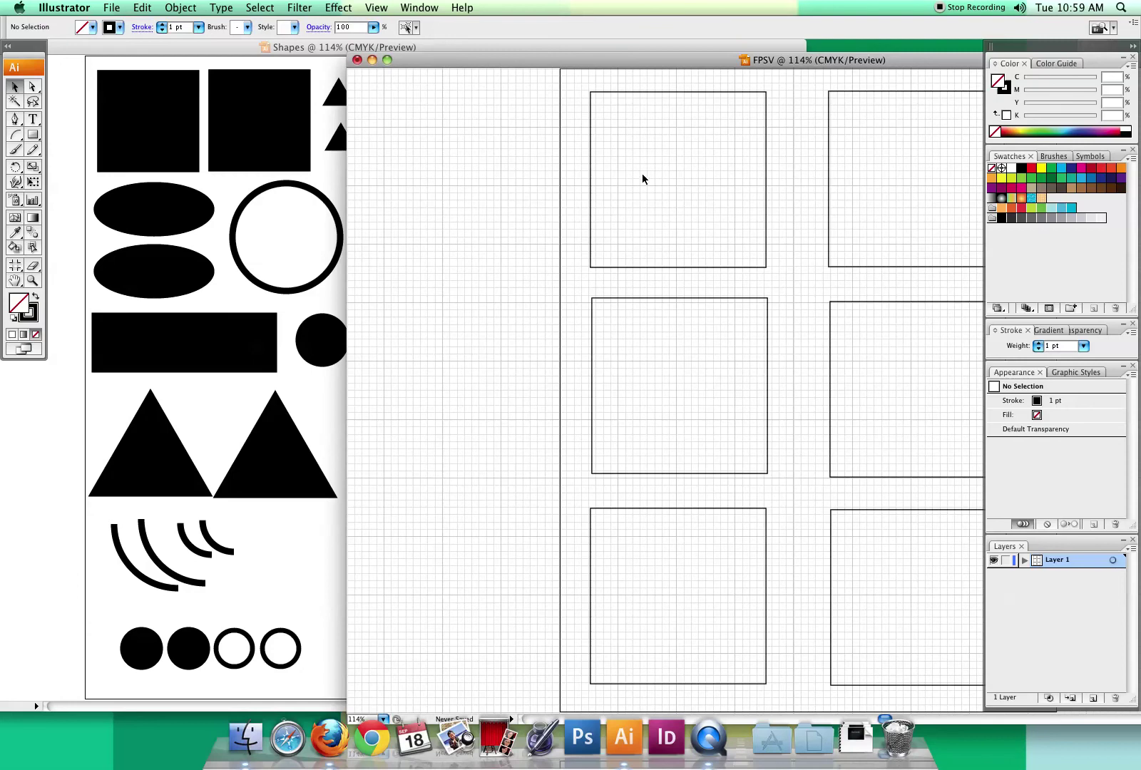
click(328, 296)
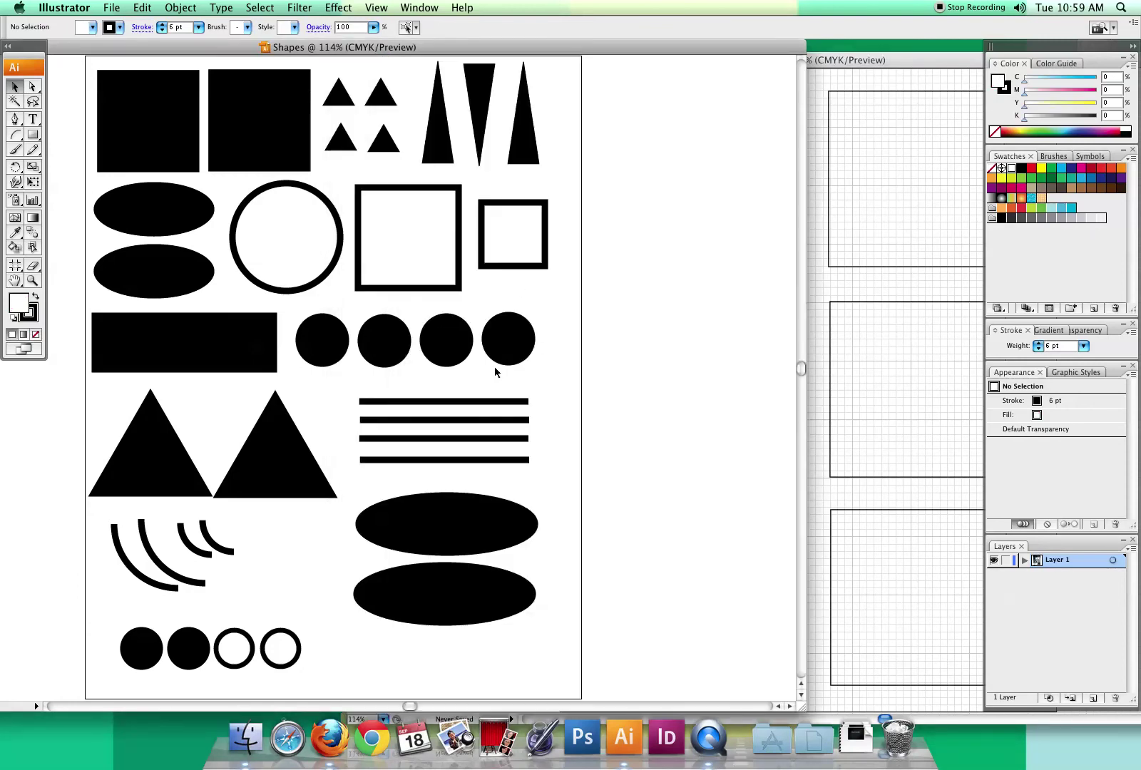
drag(560, 47, 344, 82)
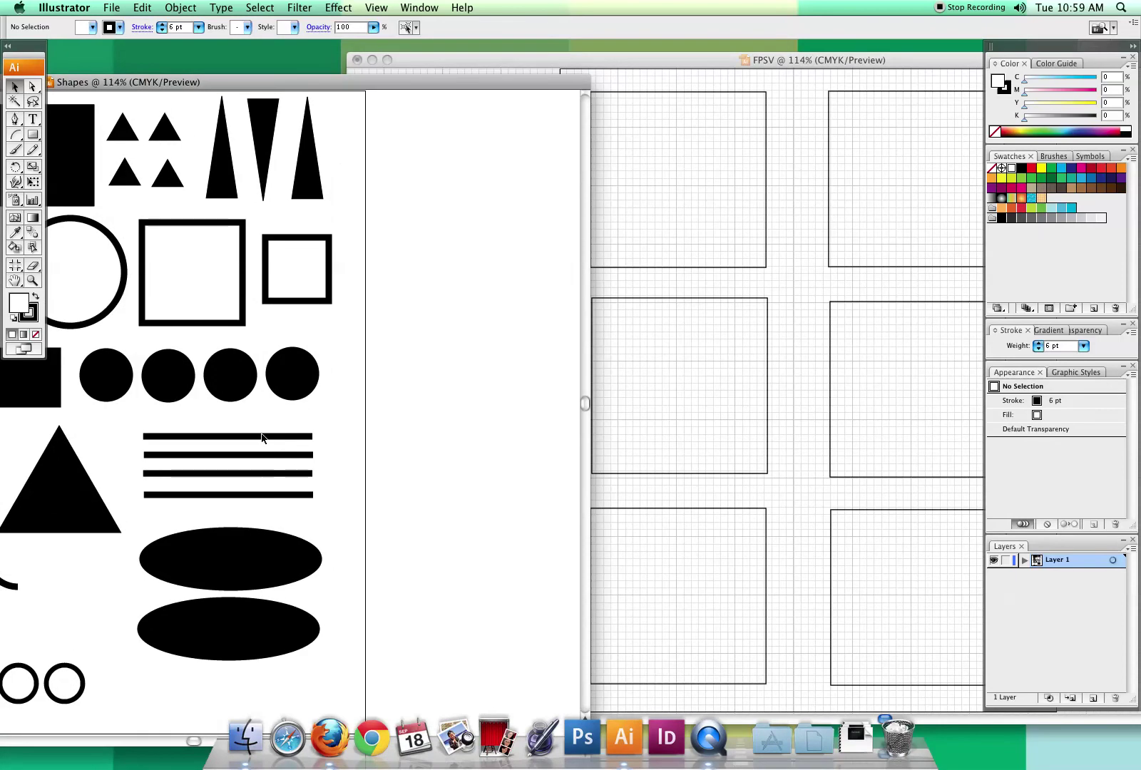
Step: Copy a horizontal line from Shapes into the top-left frame, shortened to about 2.66 in, and duplicate it into three stacked lines
drag(264, 441, 634, 165)
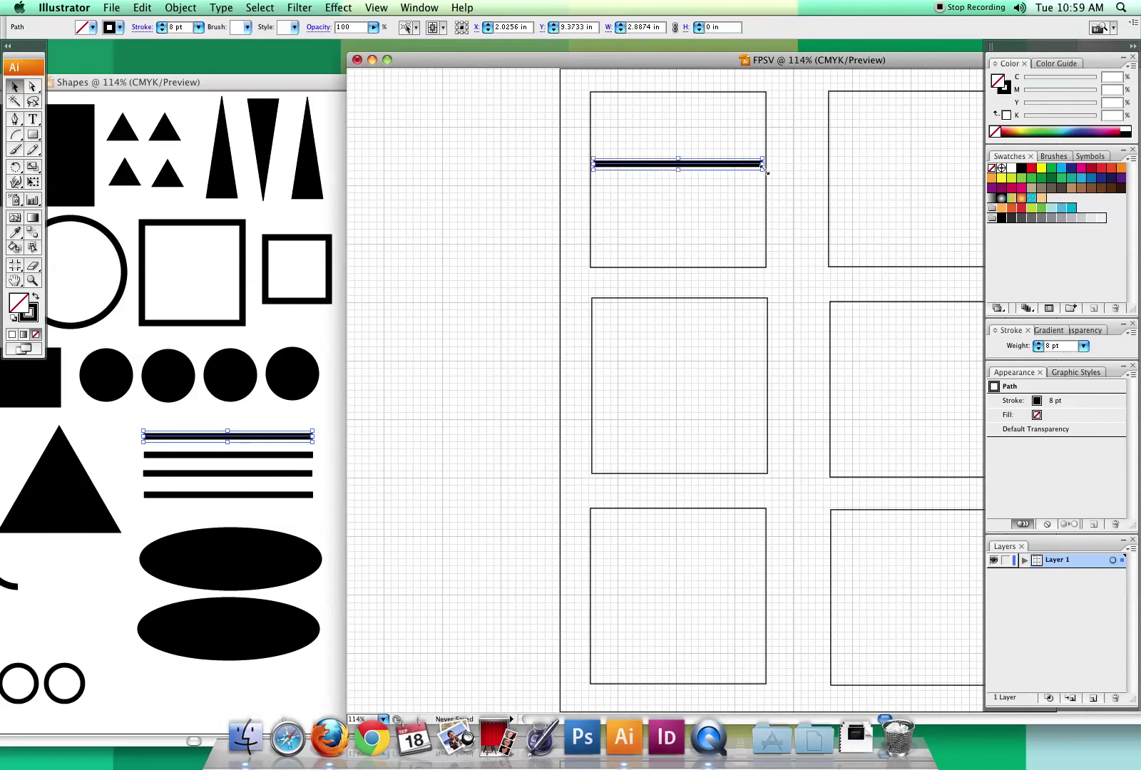
drag(763, 164, 750, 164)
click(714, 170)
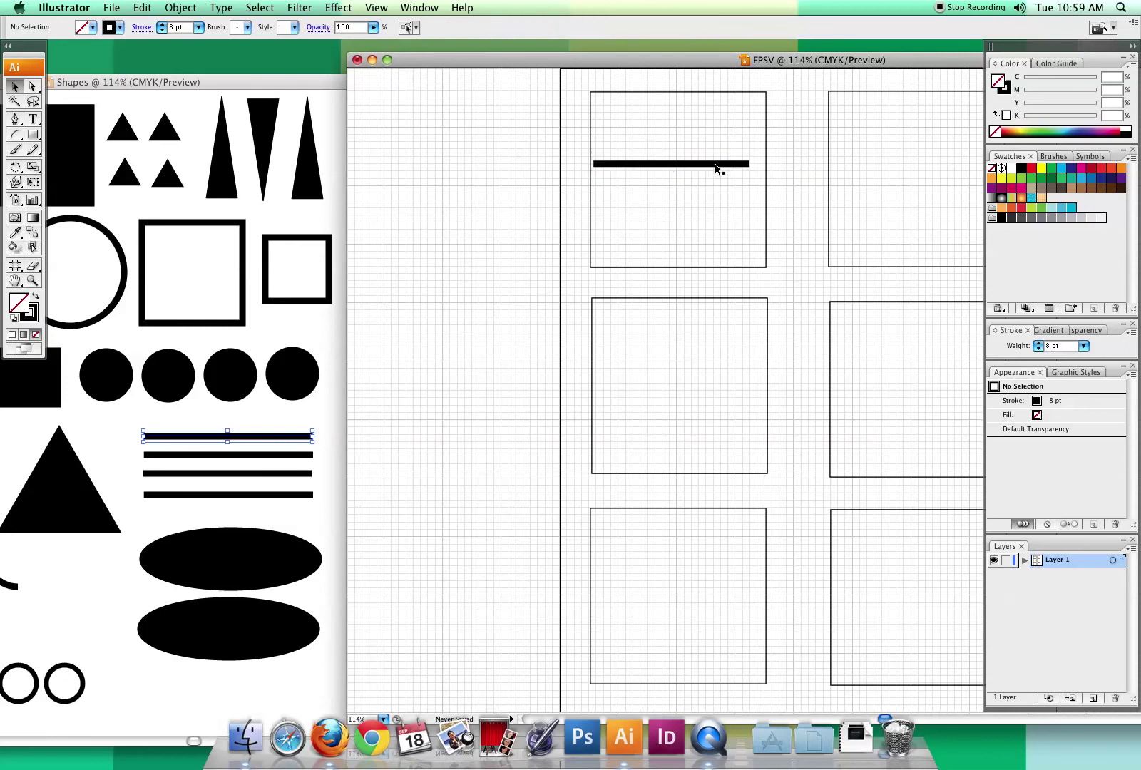
click(721, 168)
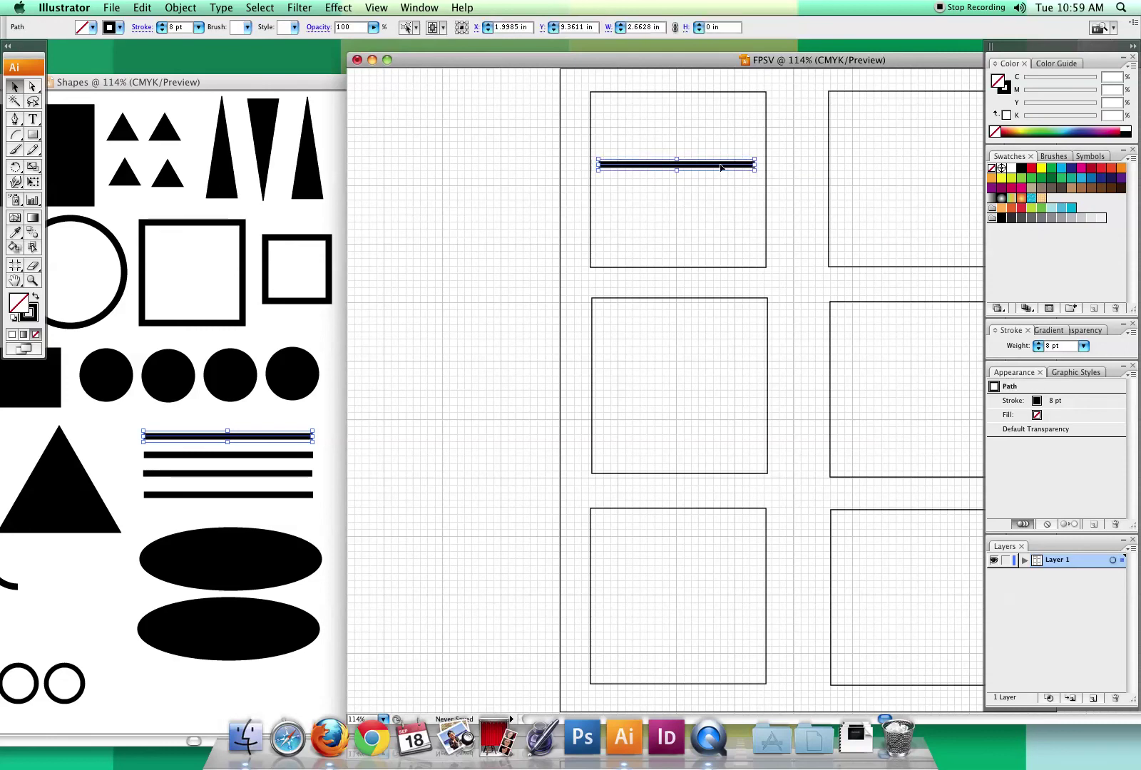
drag(721, 168, 718, 205)
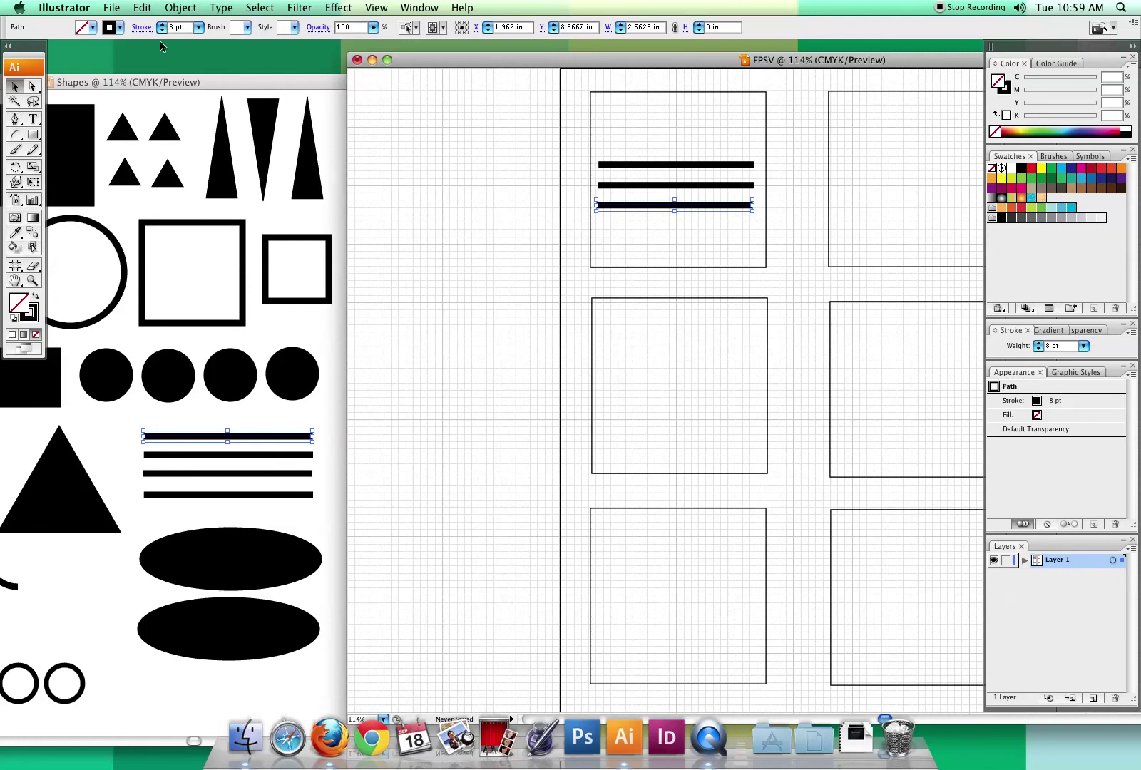
Step: Copy a large arc from Shapes into the top-left frame and rotate it 45° to sit above the lines, opening upward
drag(159, 83, 227, 67)
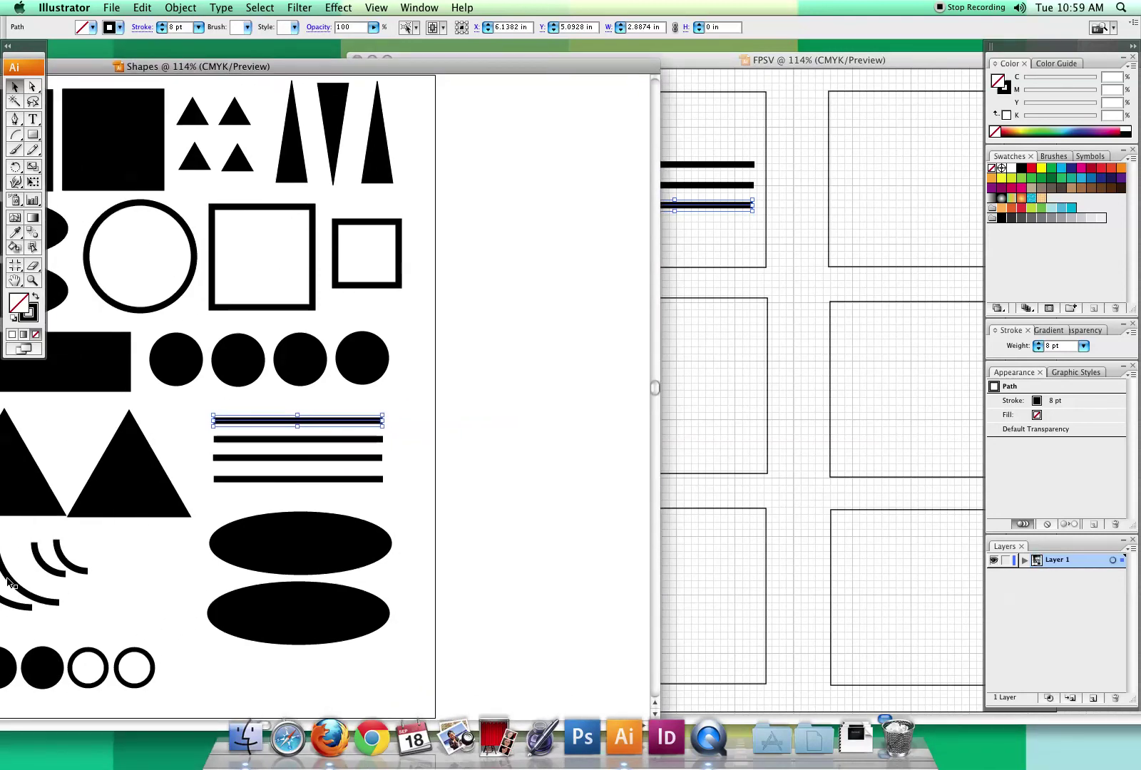
drag(10, 583, 672, 140)
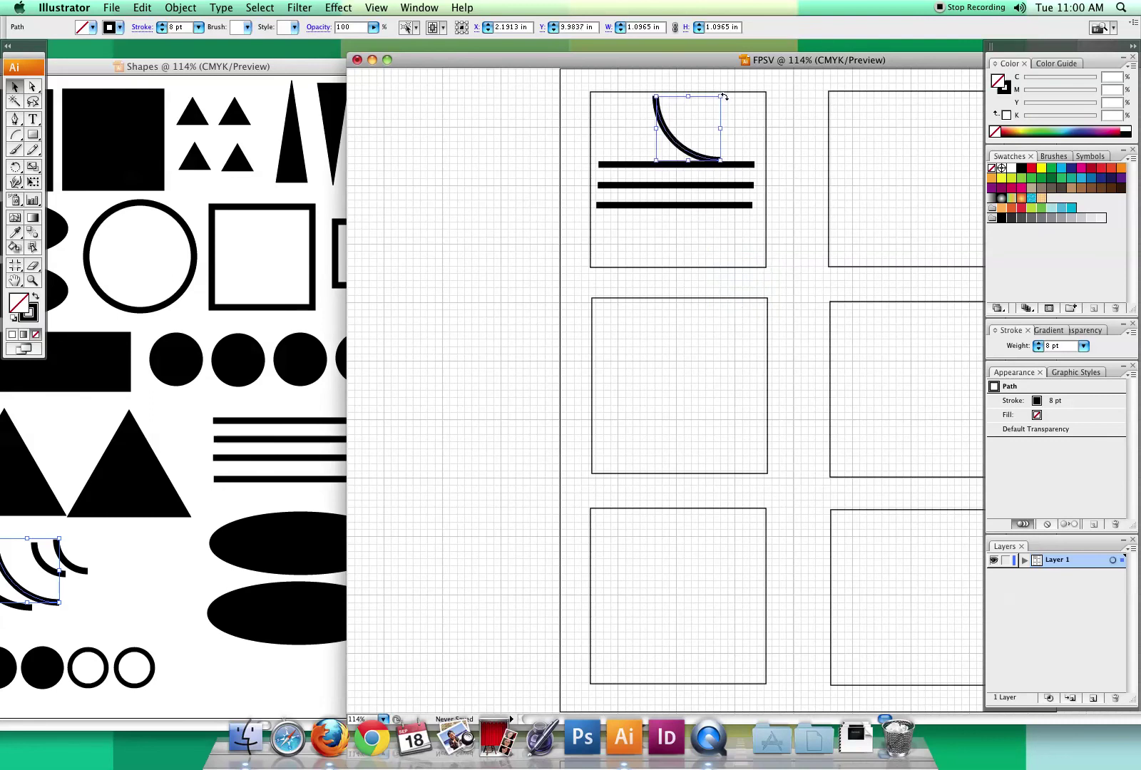
drag(724, 93, 691, 90)
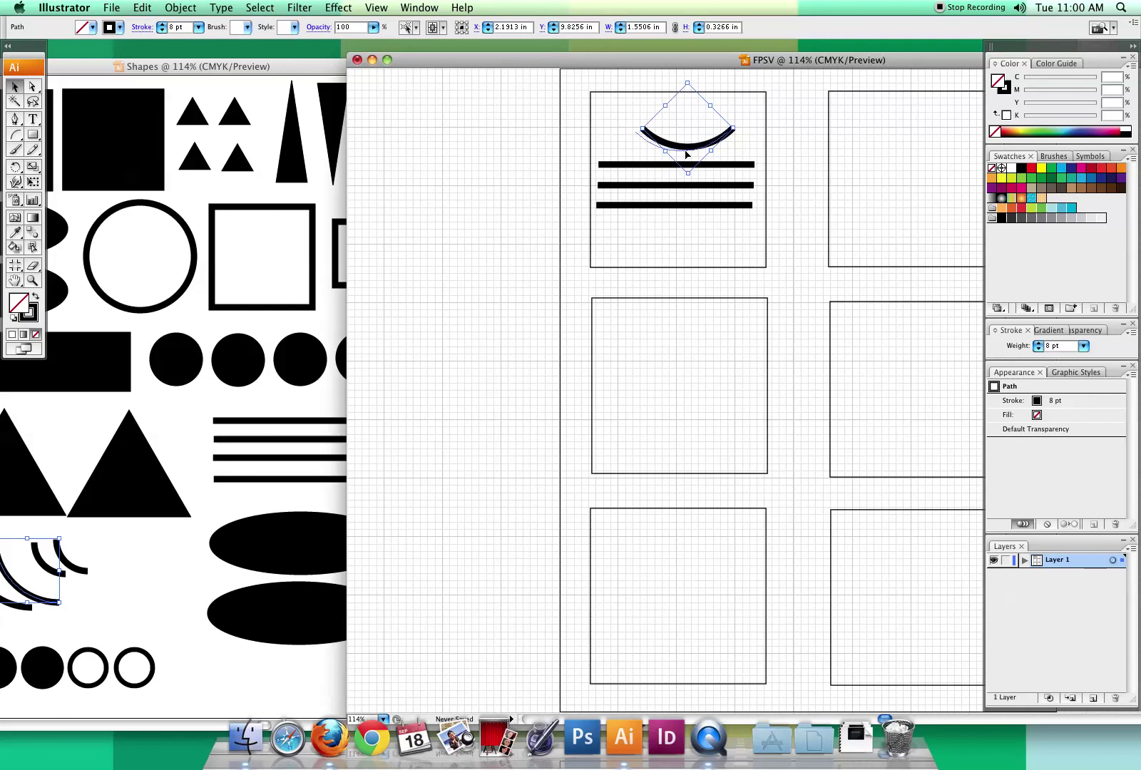
drag(684, 155, 683, 156)
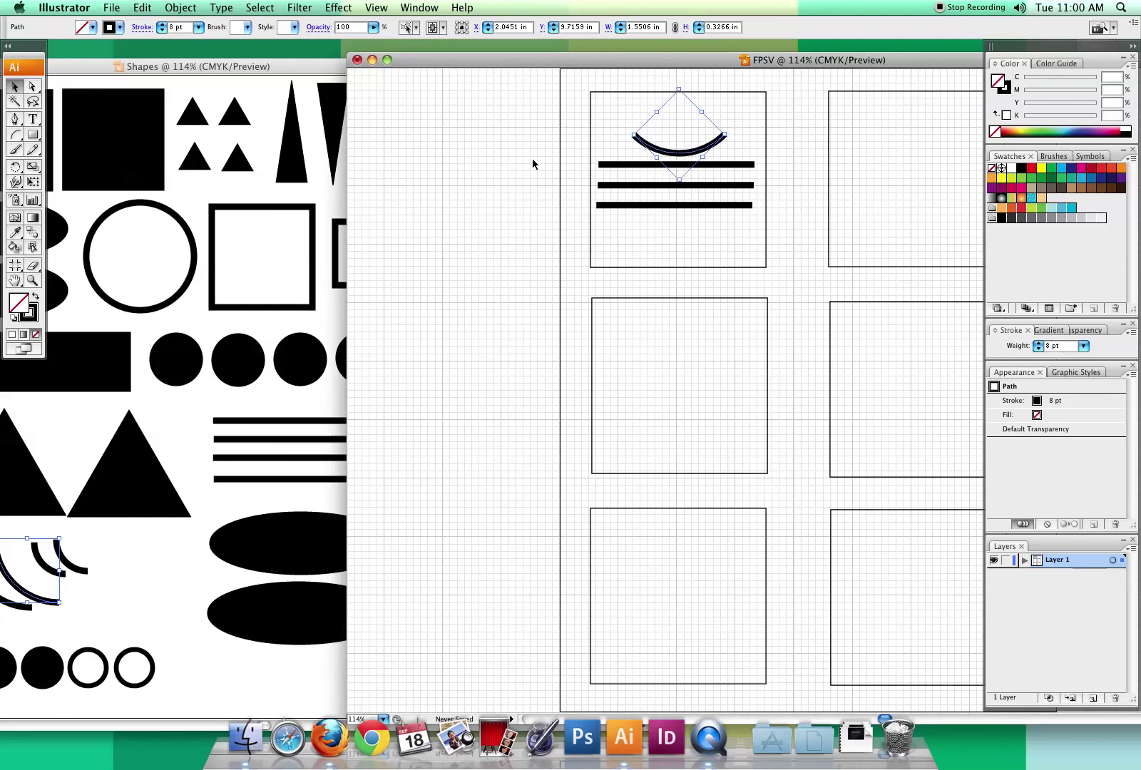
Step: Add an inverted copy of the arc below the three lines and reposition the FPSV window to show the whole page
drag(675, 155, 686, 224)
click(795, 113)
drag(749, 61, 567, 47)
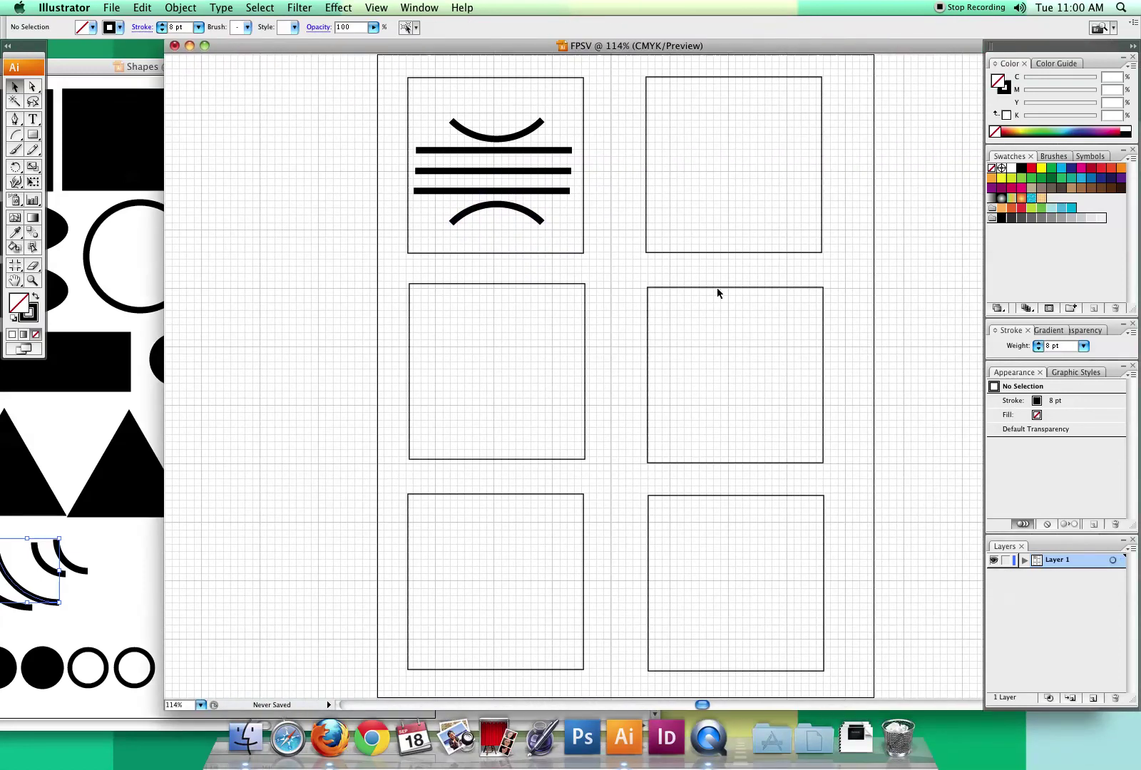